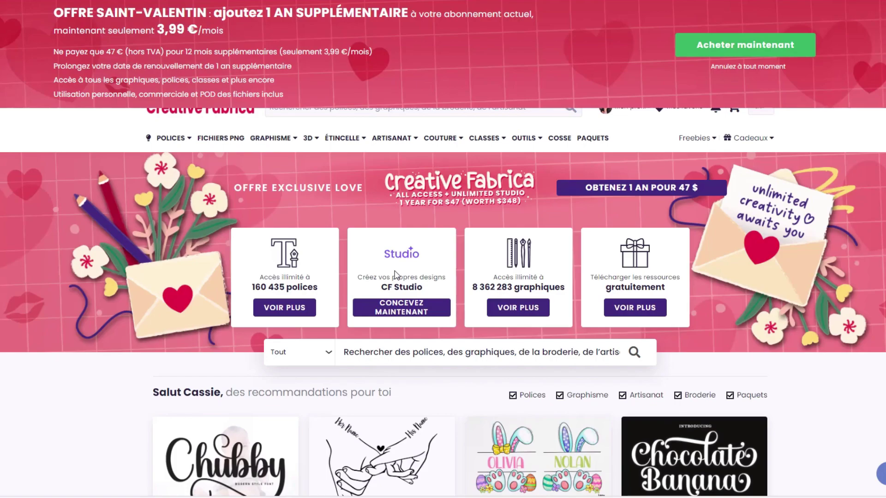
Step: Open CF Studio to start designing and translate its home page into French
click(396, 275)
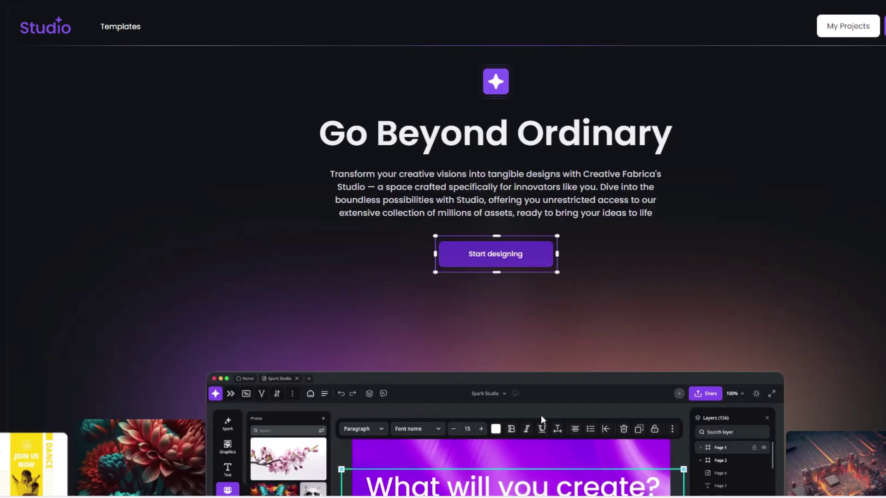
click(508, 262)
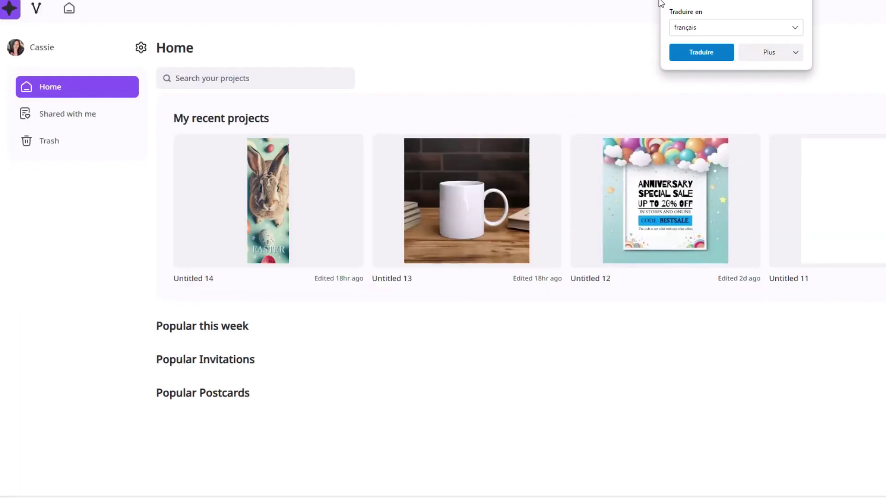
click(693, 51)
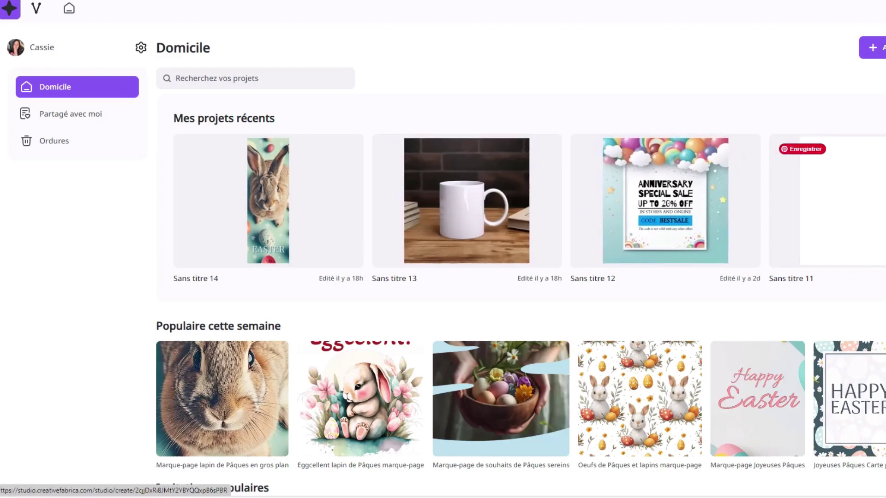
Step: Look over the recent projects and popular templates, and start adding a new design
scroll(124, 234, down, 3)
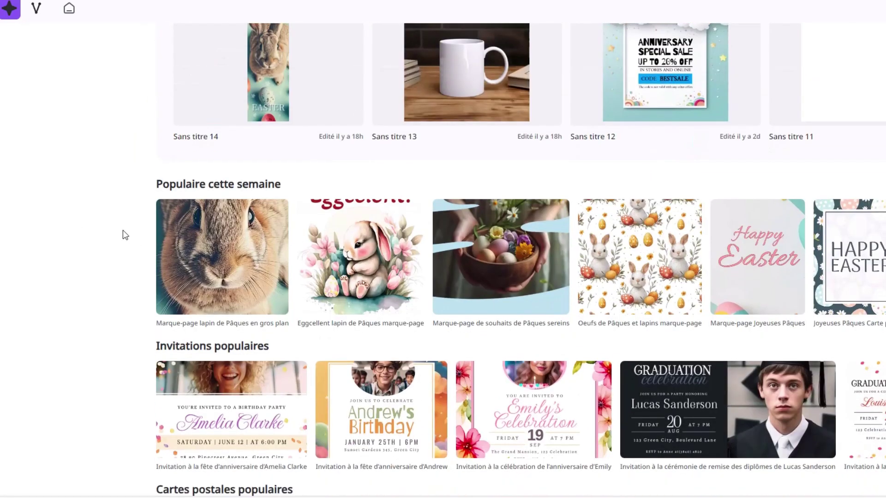
scroll(124, 234, up, 2)
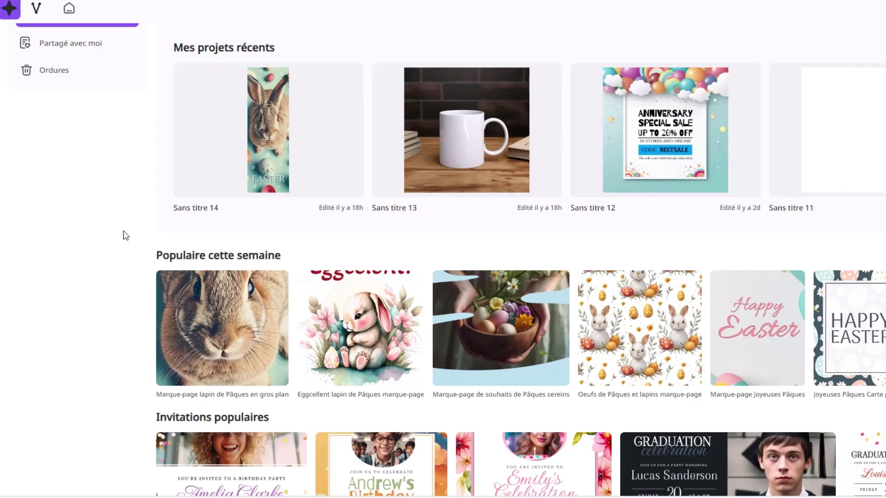
scroll(124, 235, up, 2)
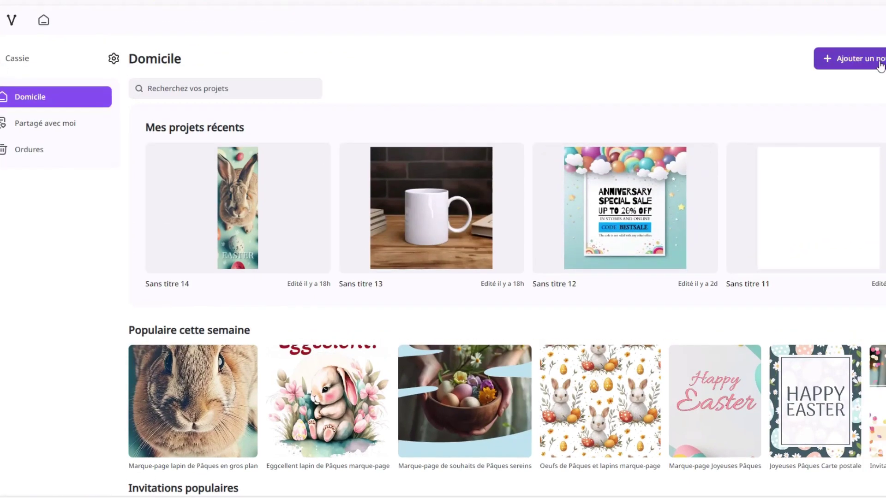
click(880, 66)
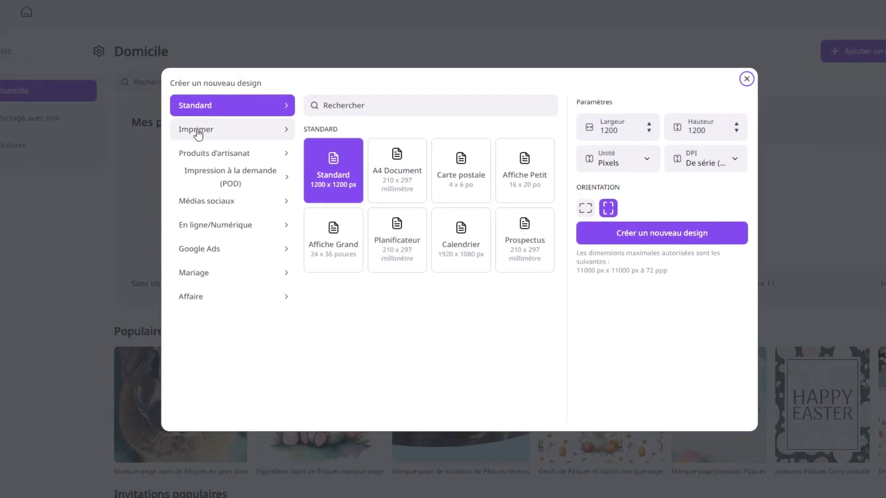
Step: Look through the preset formats in the Imprimer category
click(198, 134)
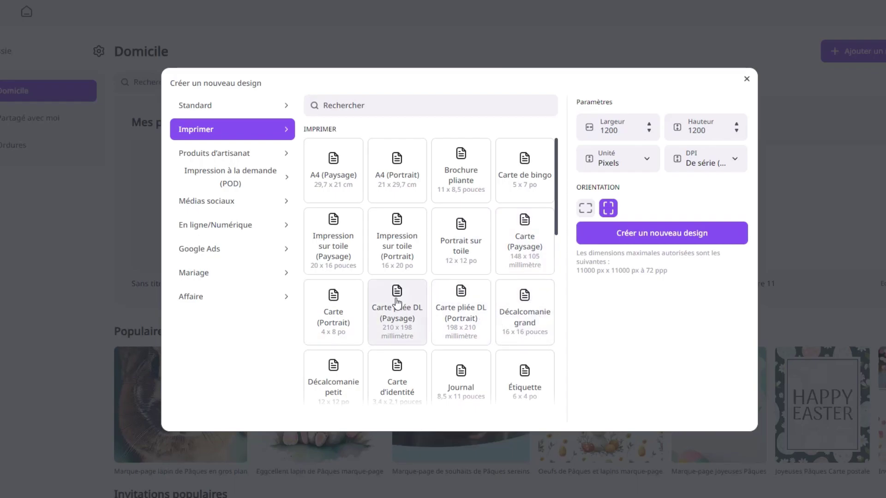
scroll(383, 296, down, 3)
scroll(376, 286, down, 1)
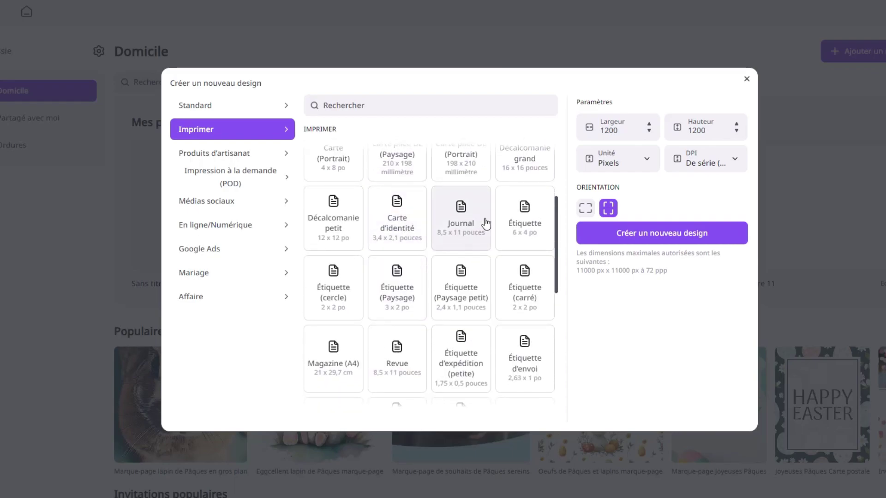
scroll(436, 311, down, 7)
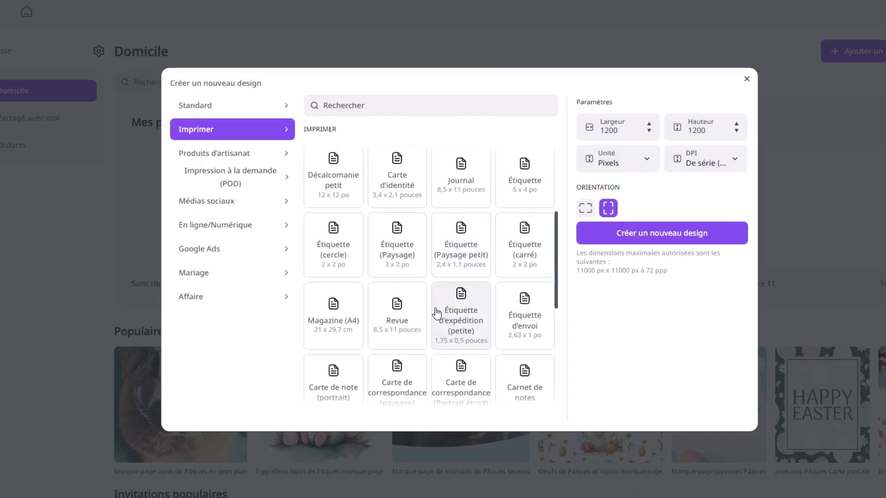
scroll(400, 286, down, 1)
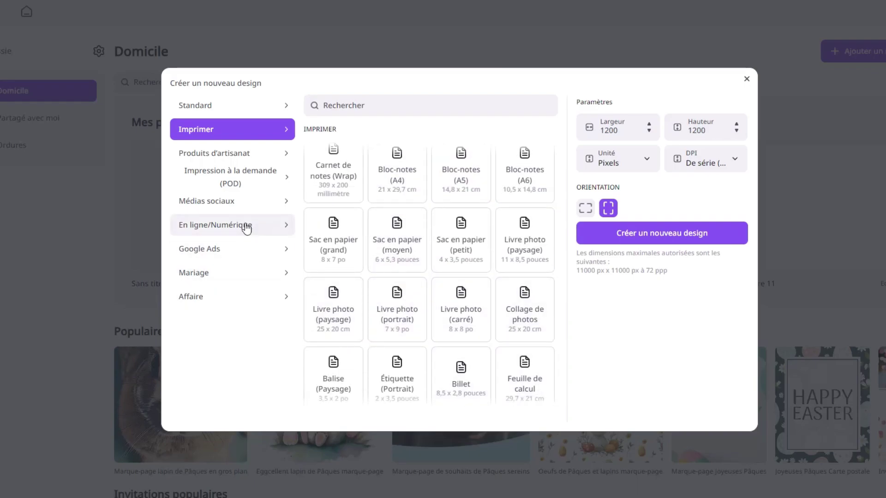
Step: Choose the Mug preset from the craft products and set its size to 9 by 9 centimetres
click(209, 155)
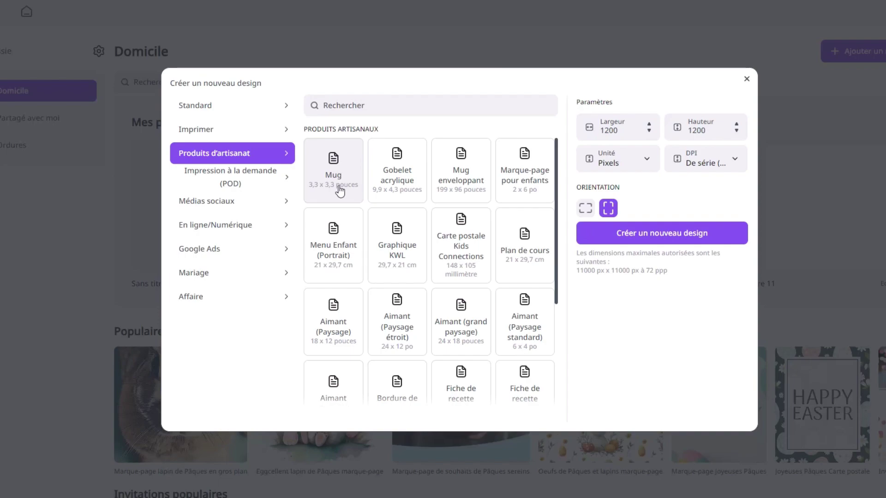
click(340, 190)
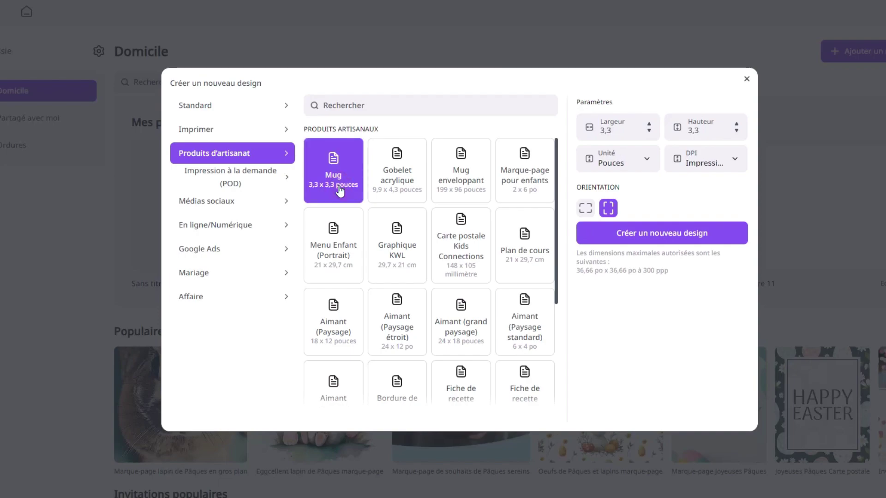
click(647, 161)
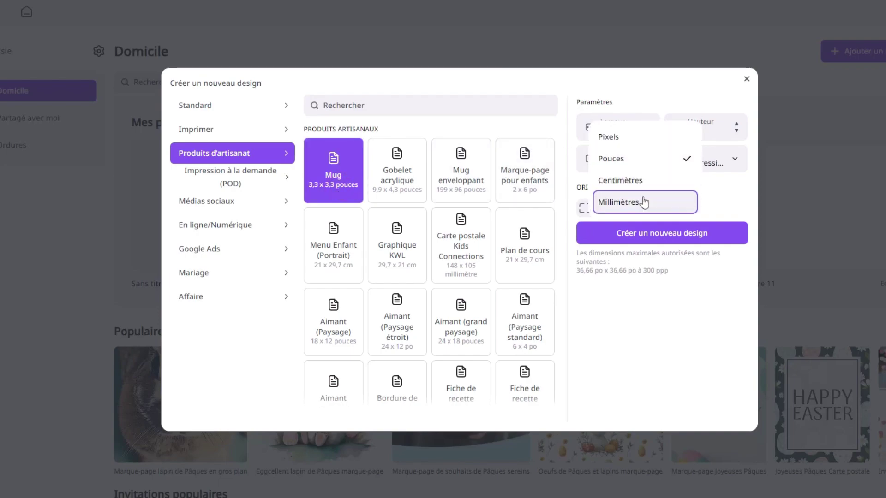
click(639, 189)
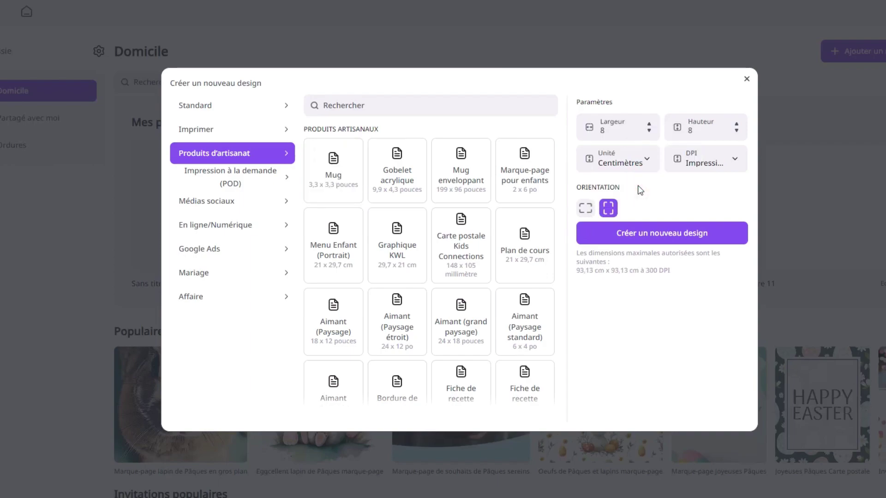
click(649, 123)
click(736, 124)
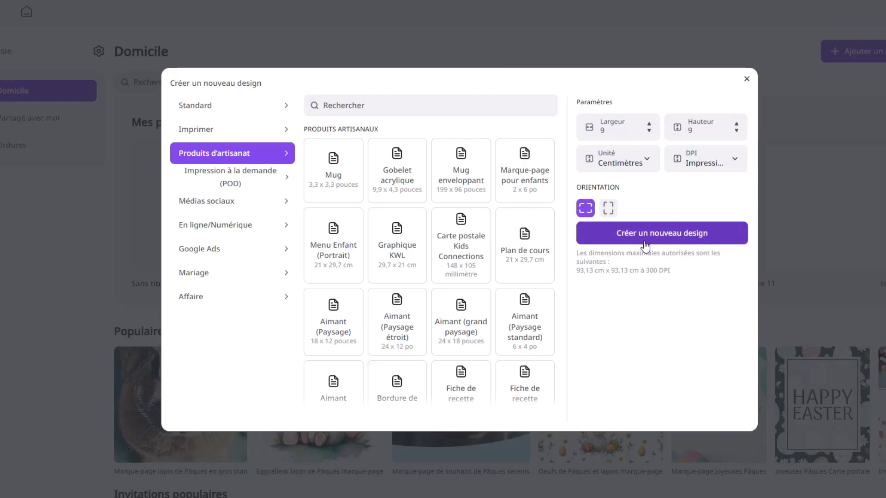
Step: Examine the Médias sociaux presets for Instagram, Pinterest, Facebook, Reddit and WhatsApp formats
click(286, 201)
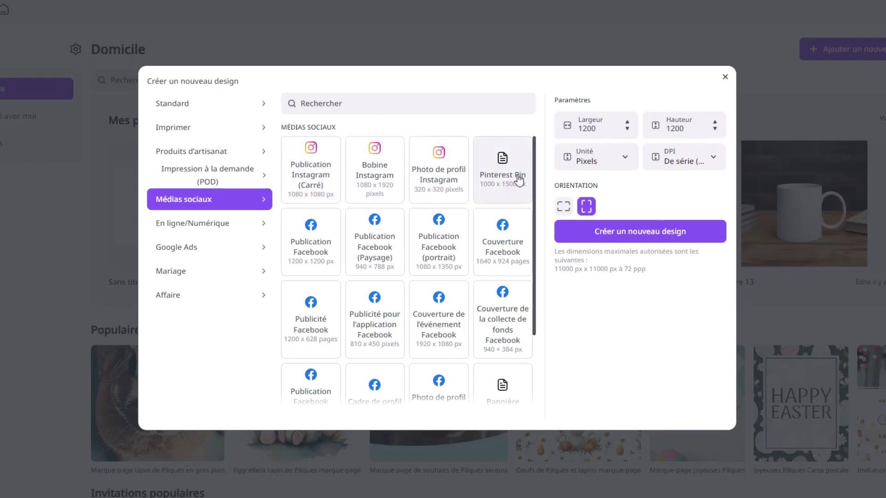
scroll(457, 350, down, 2)
scroll(466, 306, up, 2)
scroll(461, 309, down, 2)
scroll(334, 315, up, 2)
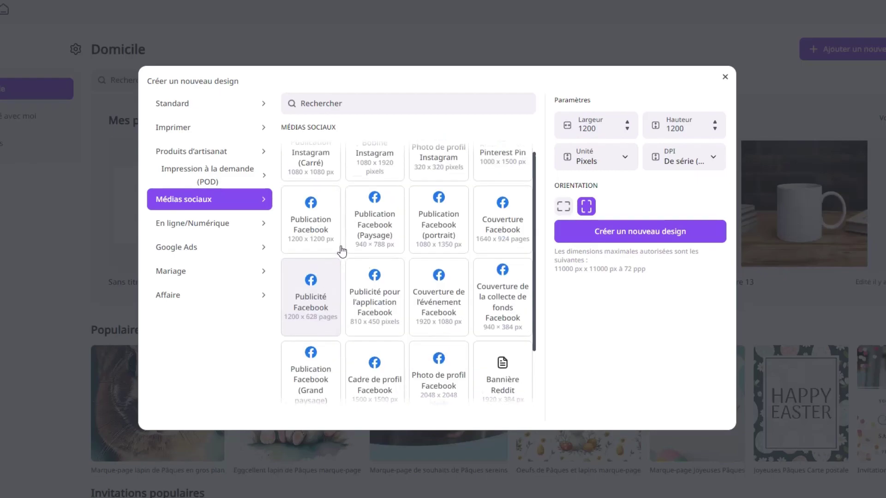
scroll(340, 249, down, 2)
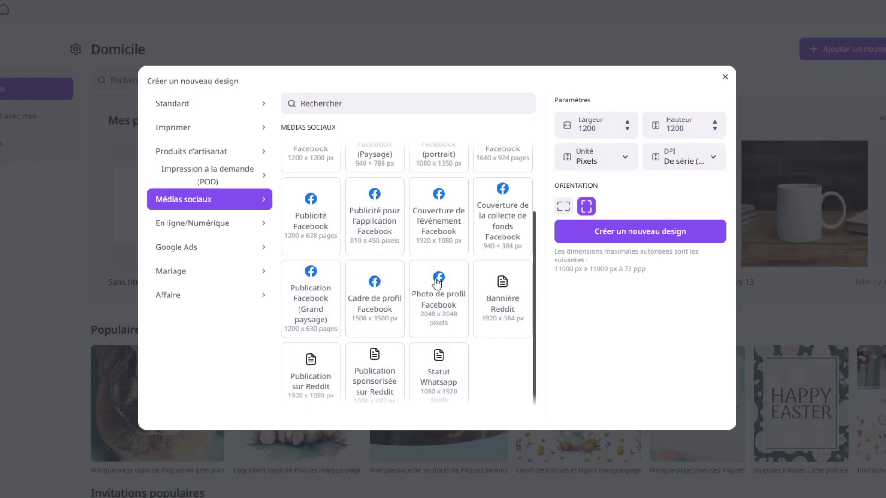
scroll(378, 268, up, 1)
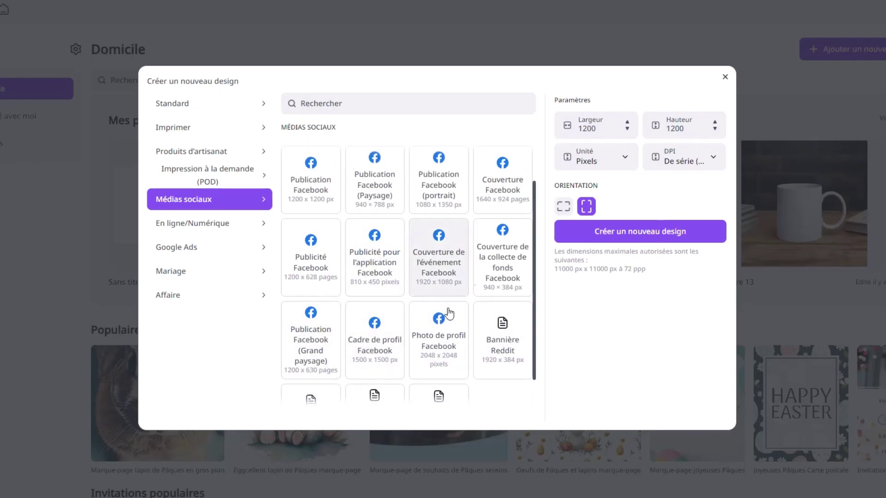
scroll(415, 291, up, 2)
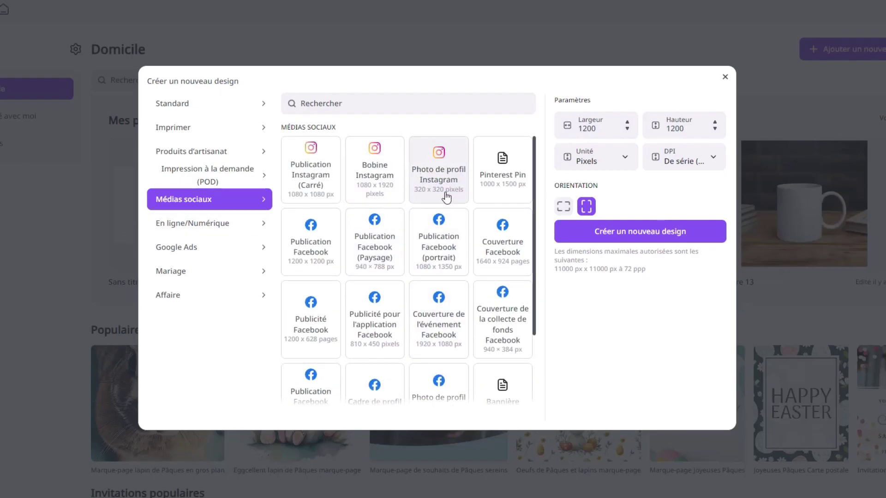
Step: Look through the preset formats in the En ligne/Numérique, Google Ads, Mariage and Affaire categories
click(231, 230)
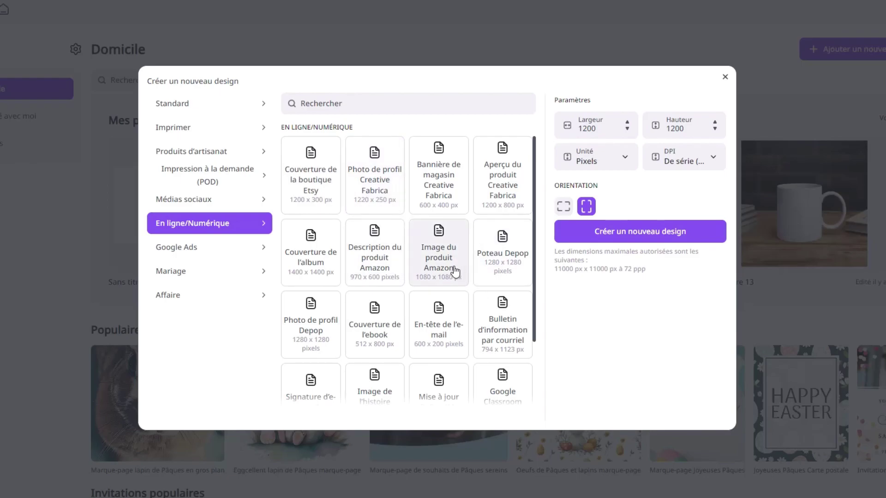
scroll(419, 277, down, 2)
scroll(418, 277, down, 1)
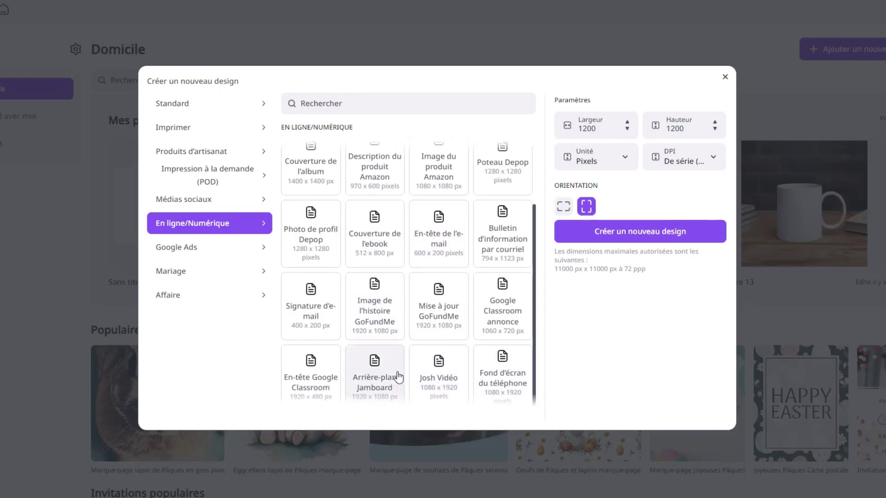
click(163, 248)
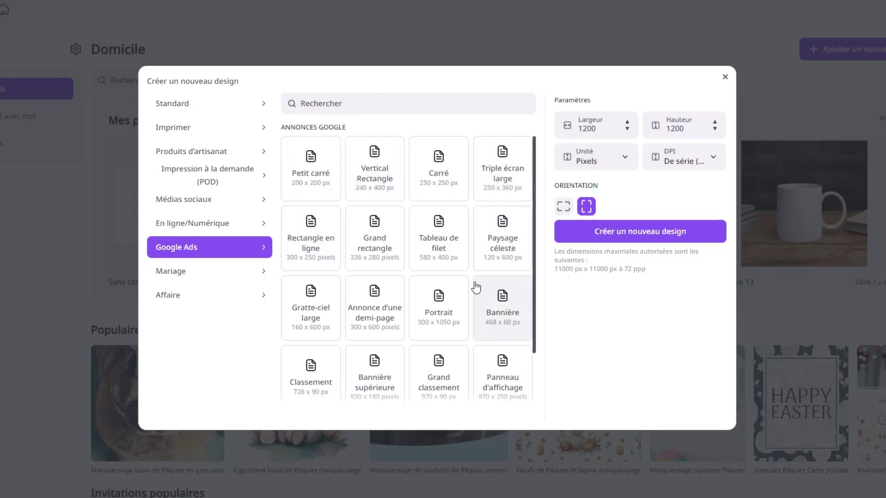
click(178, 276)
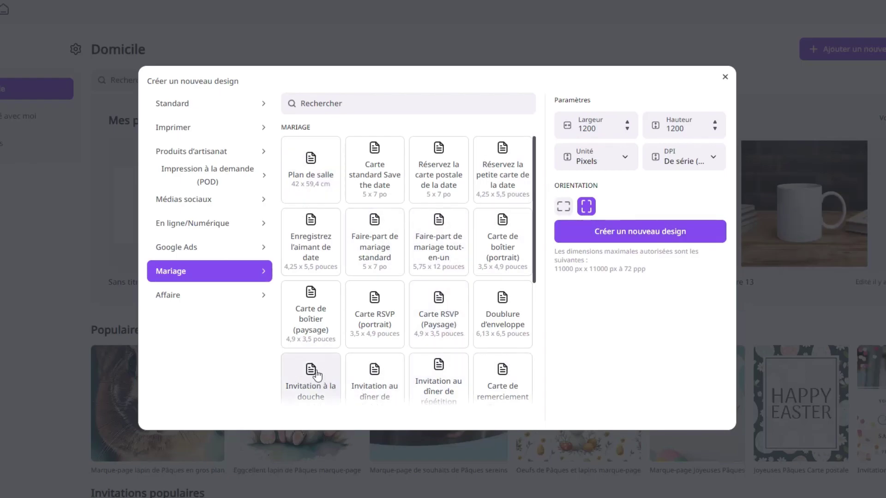
scroll(302, 383, down, 2)
click(197, 295)
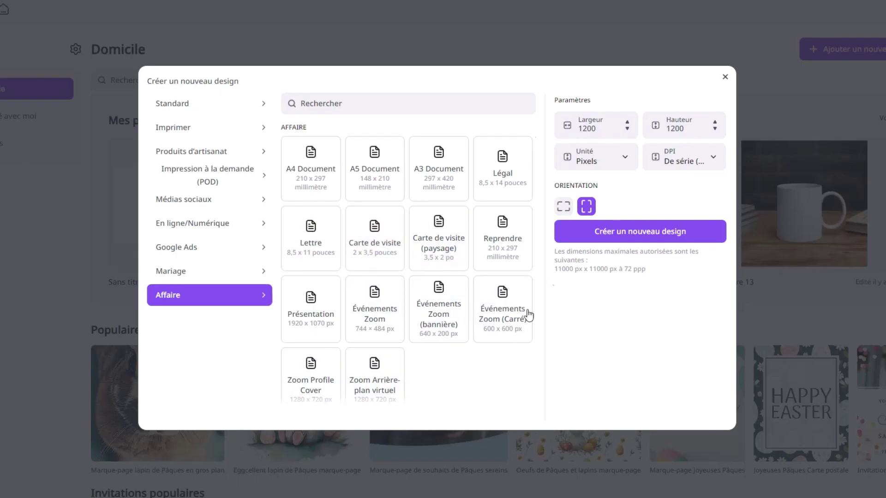
Step: Create a new design from the Standard 1200 x 1200 px preset and dismiss the page size bar
click(168, 104)
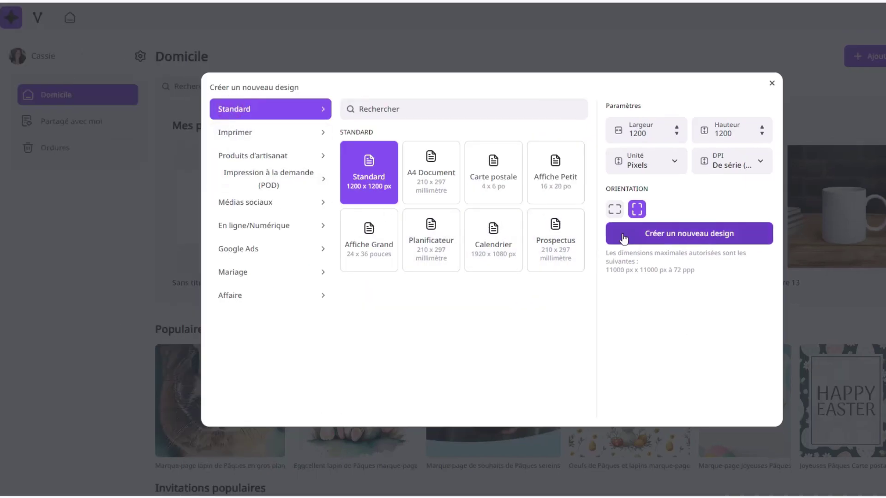
click(623, 239)
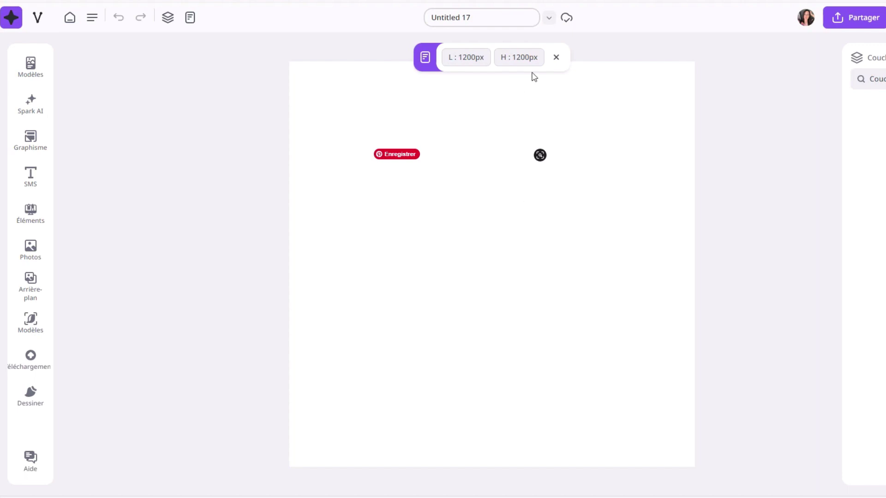
click(556, 58)
click(459, 88)
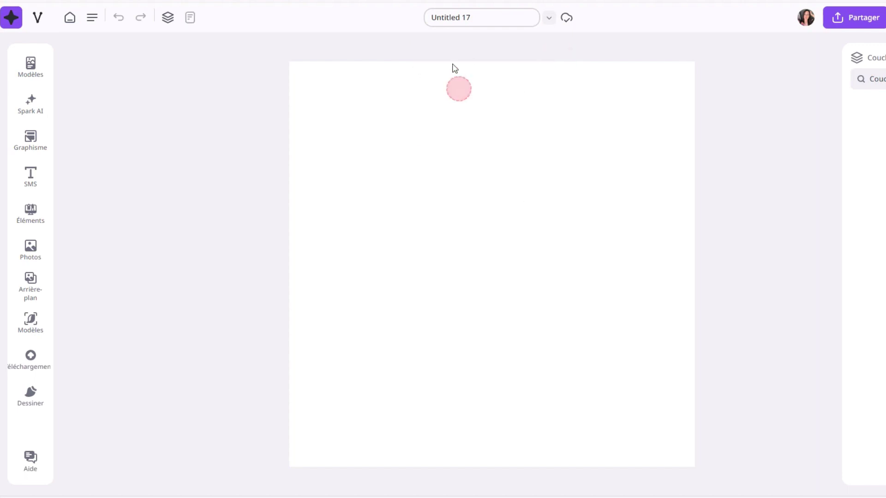
Step: Add the recommended pink-lettered Happy Easter bookmark template as a new design
click(38, 73)
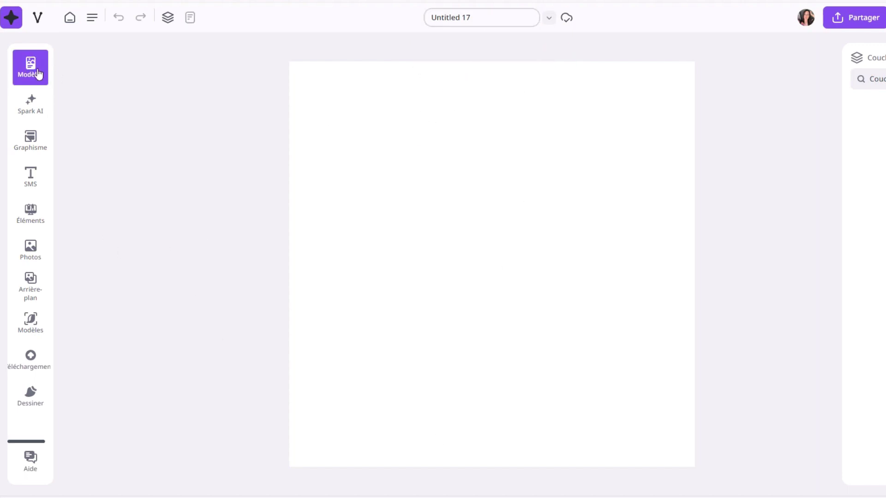
click(25, 74)
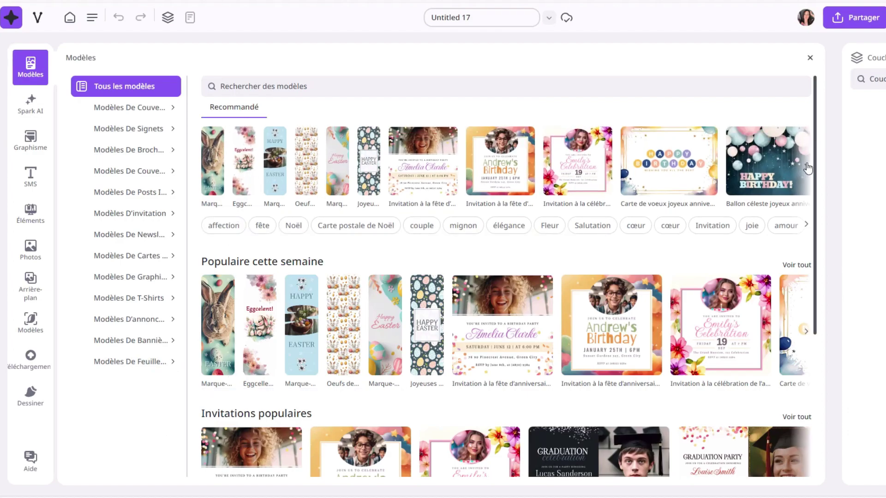
click(338, 189)
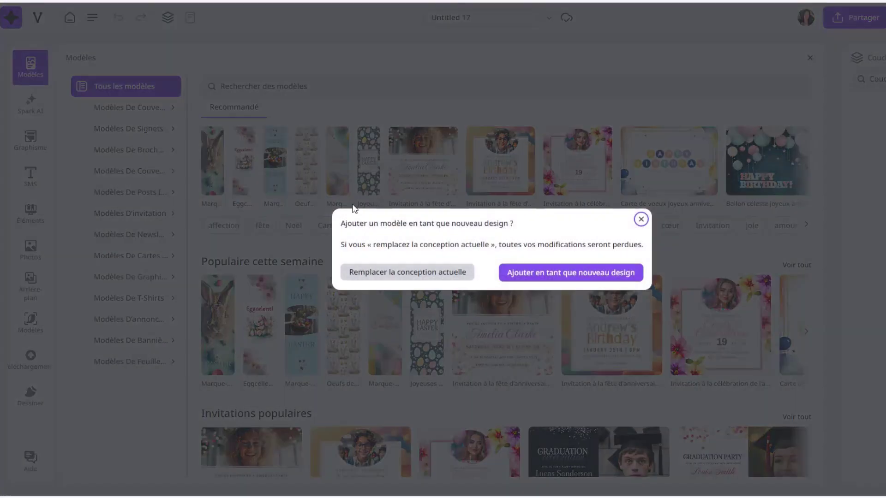
click(576, 279)
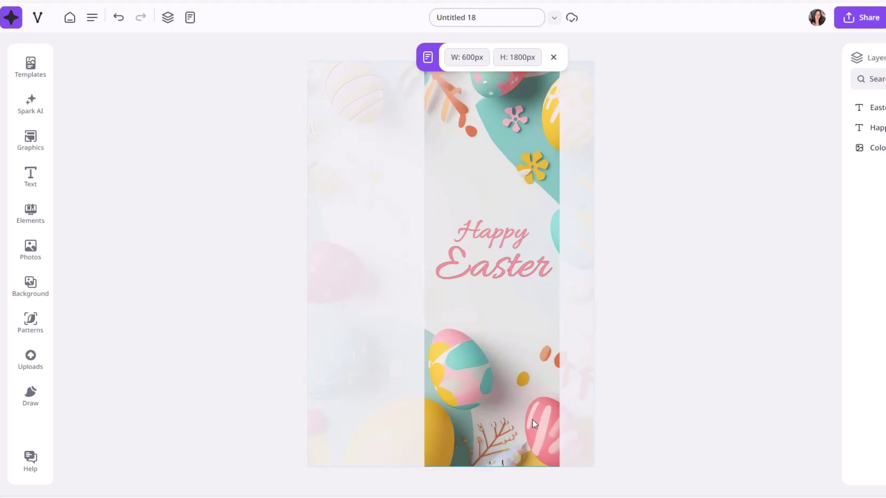
Step: Move the "Easter" text to the right, partly beyond the bookmark's edge, and select the "Happy" text
drag(481, 256, 563, 259)
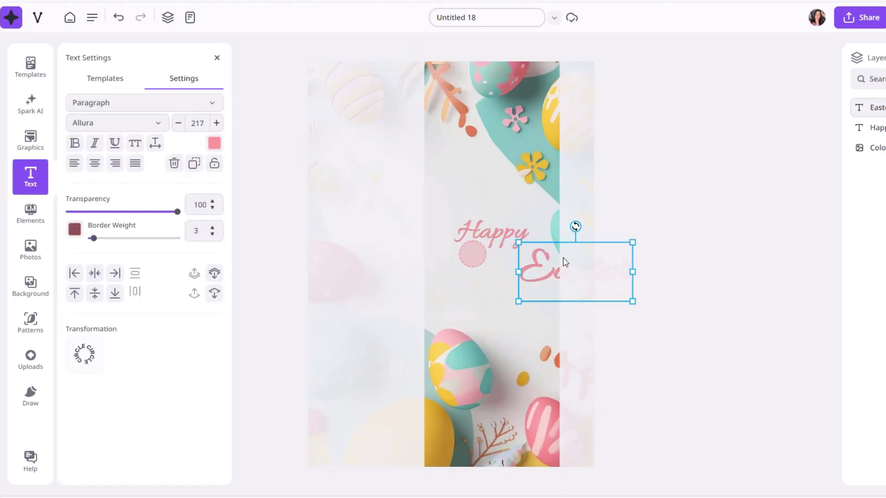
double_click(564, 259)
click(500, 239)
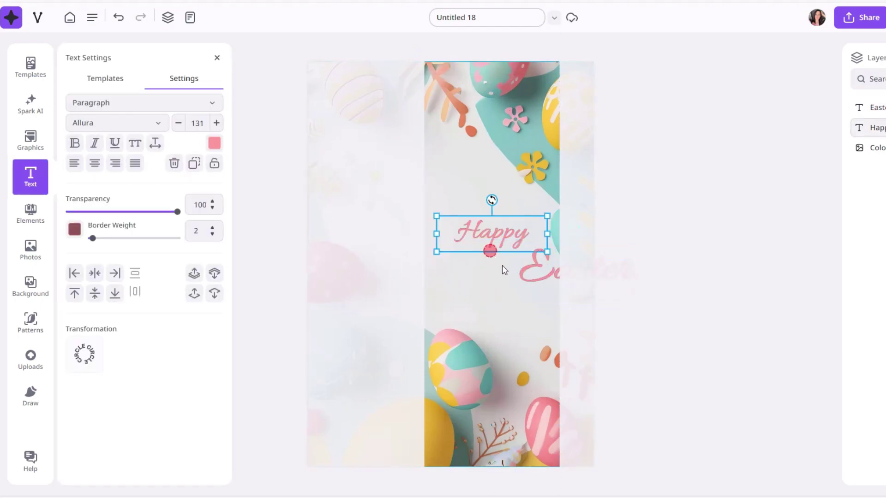
Step: Move the "Easter" text back inside the bookmark, just below "Happy", and deselect it
drag(531, 285, 445, 293)
click(272, 203)
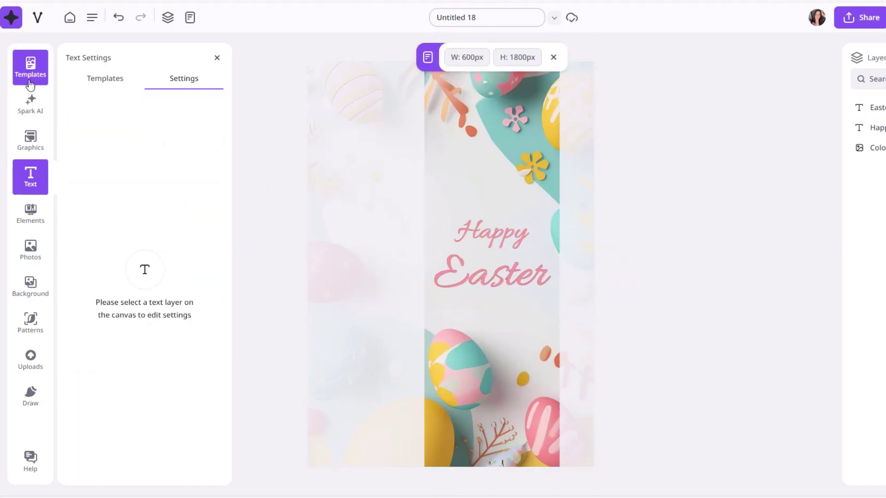
Step: Open the template library and look through the Instagram Posts templates
click(29, 77)
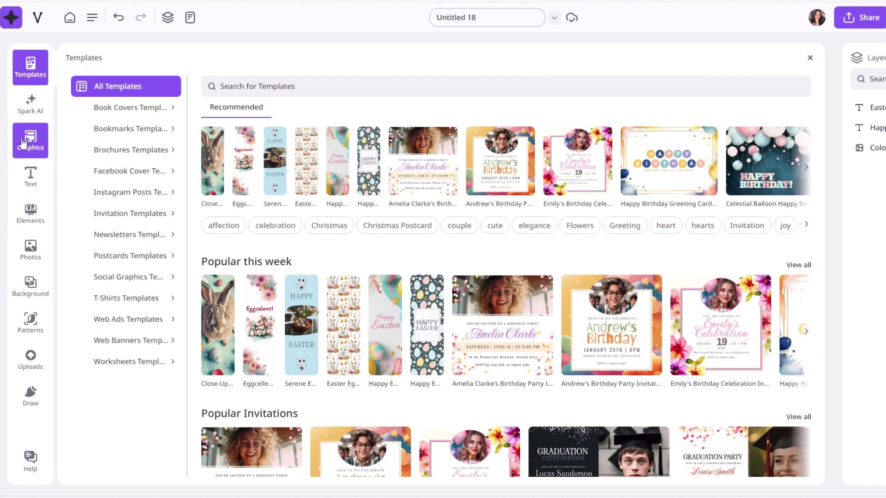
click(96, 111)
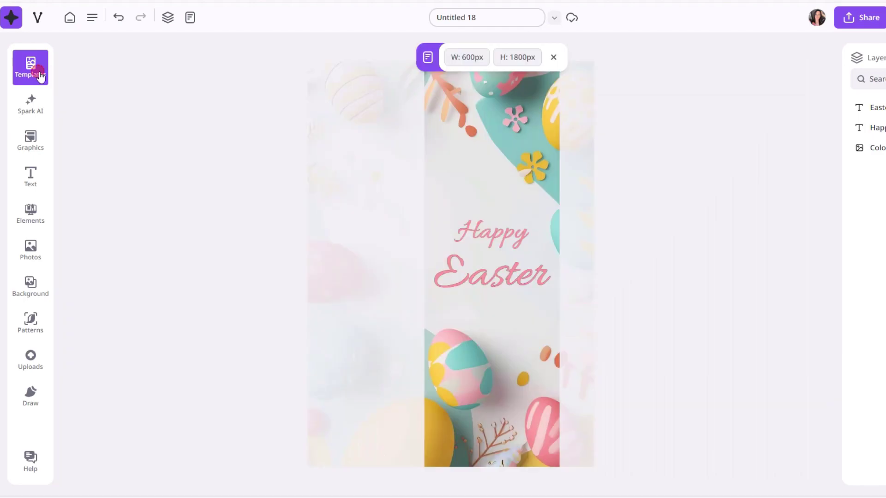
click(40, 69)
click(30, 67)
click(142, 89)
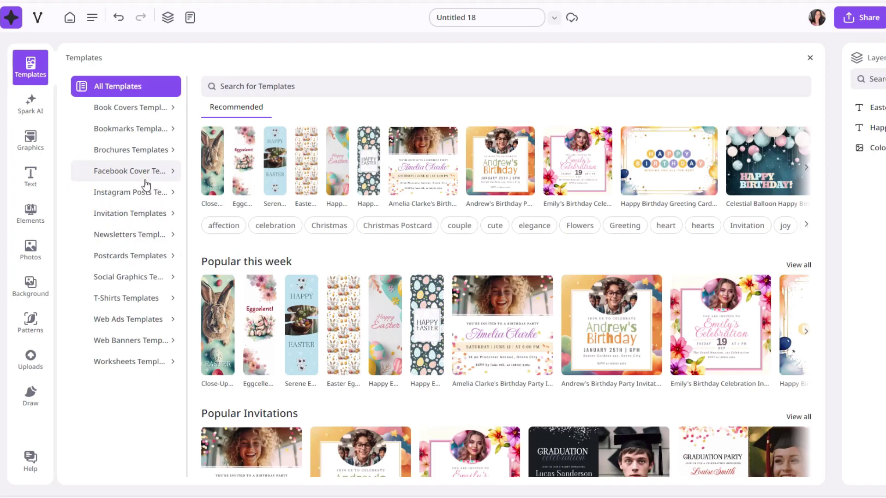
click(174, 195)
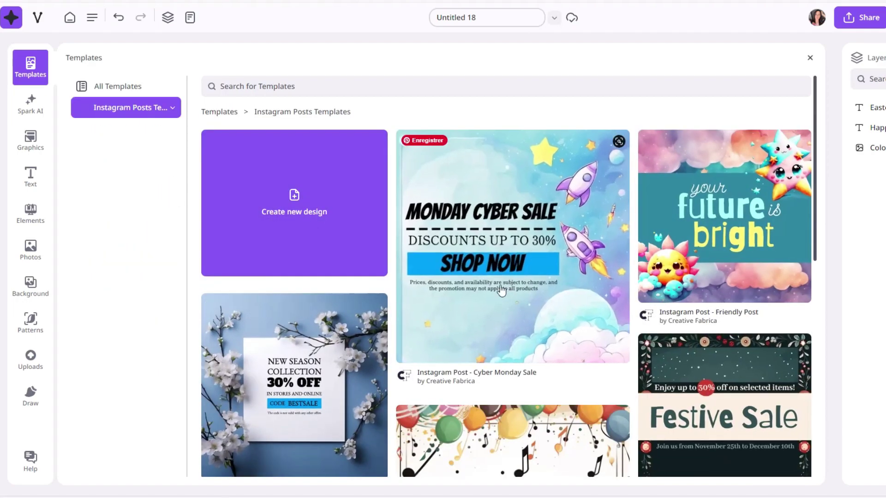
scroll(539, 296, down, 10)
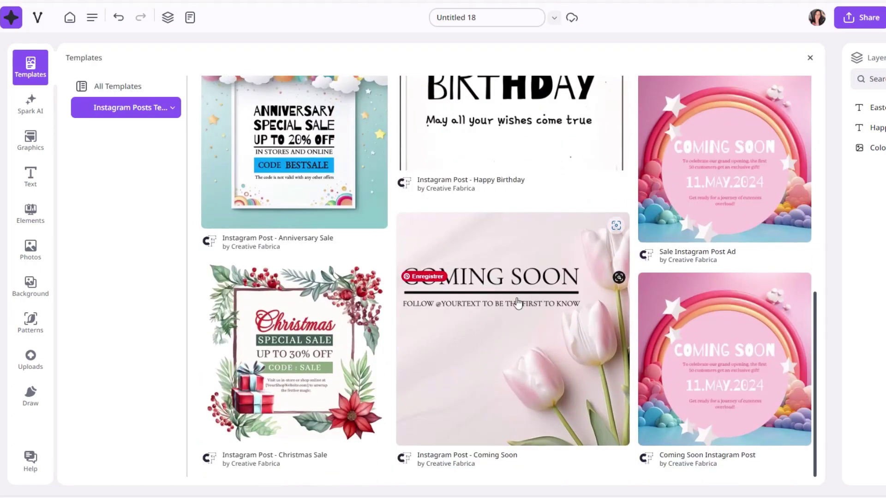
click(131, 108)
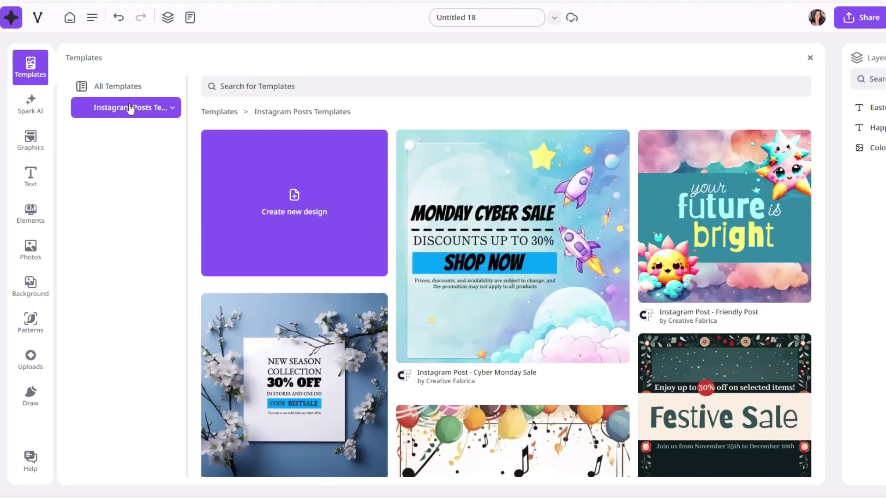
Step: View the T-Shirts templates and return to the full template overview
click(125, 87)
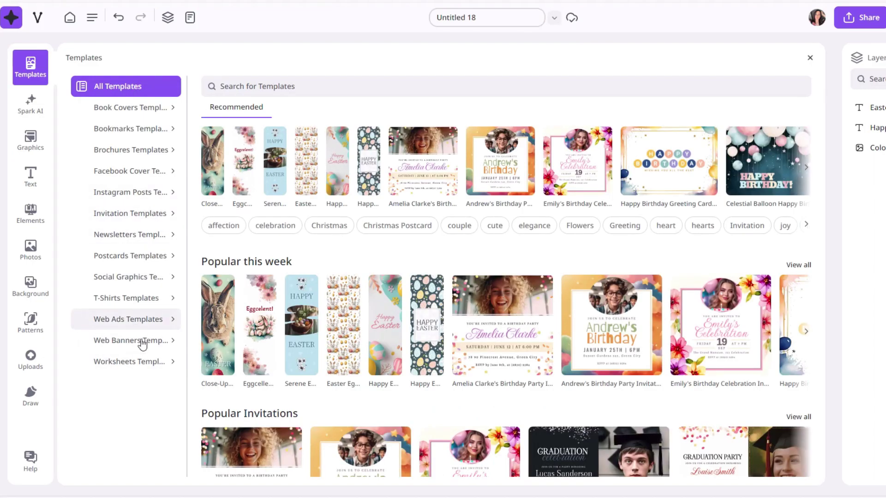
click(132, 298)
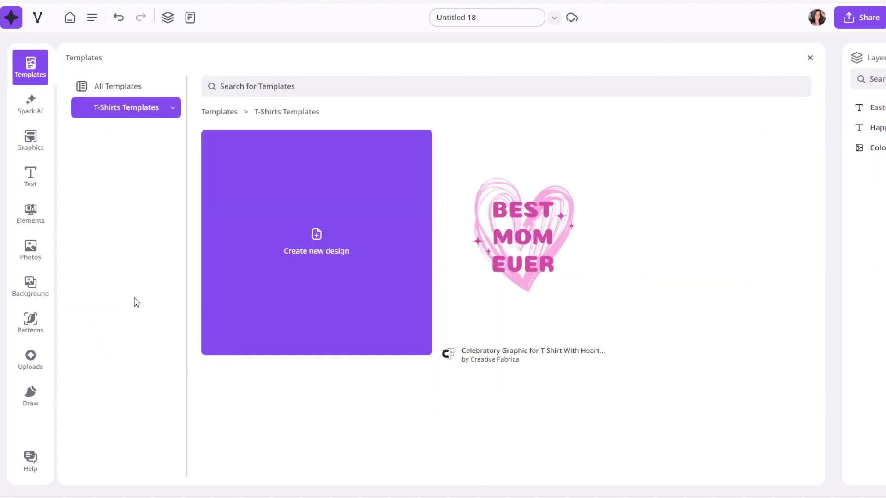
click(129, 88)
Step: View the Spark AI image generator and look through the general graphics library
click(26, 115)
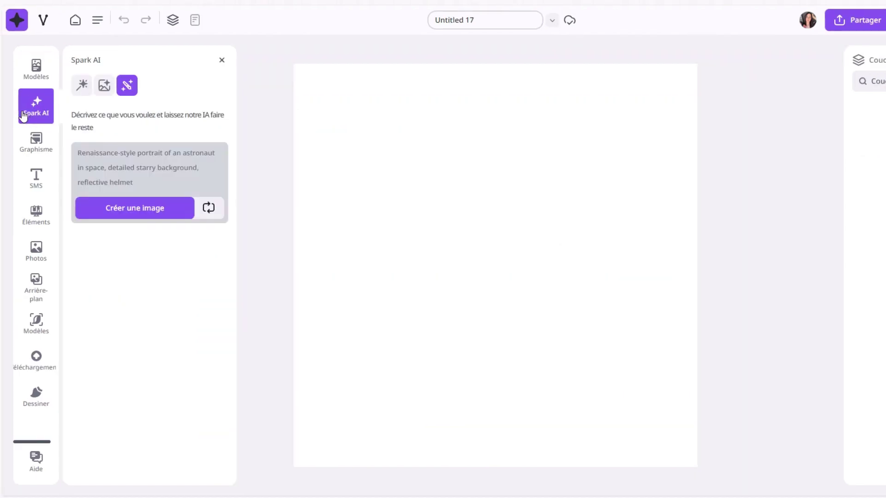
click(34, 148)
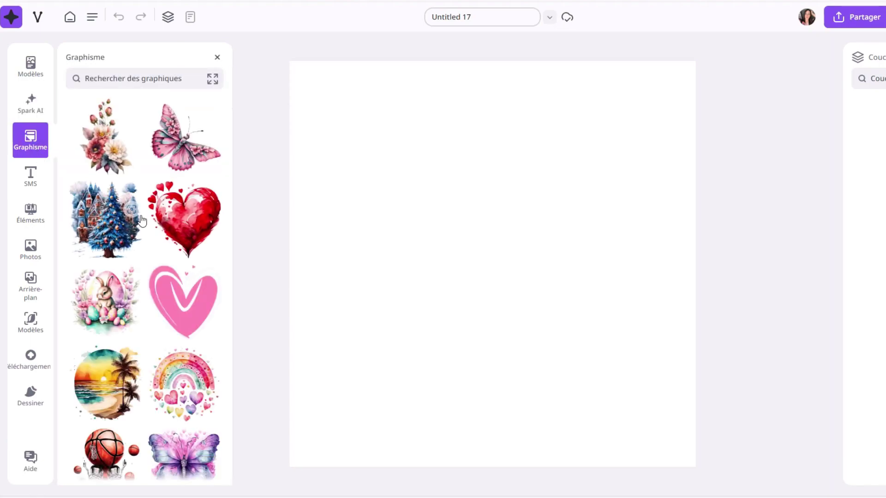
scroll(141, 220, down, 12)
scroll(141, 220, down, 7)
scroll(141, 220, up, 3)
scroll(142, 221, up, 1)
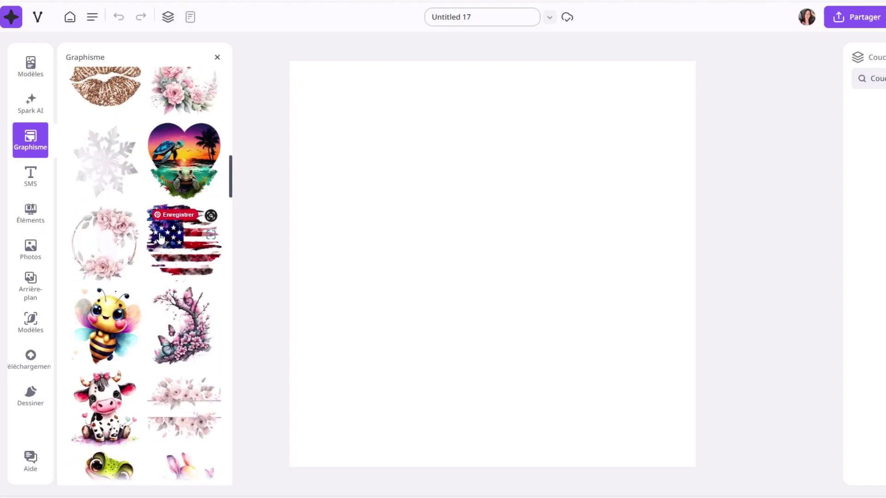
scroll(161, 238, up, 20)
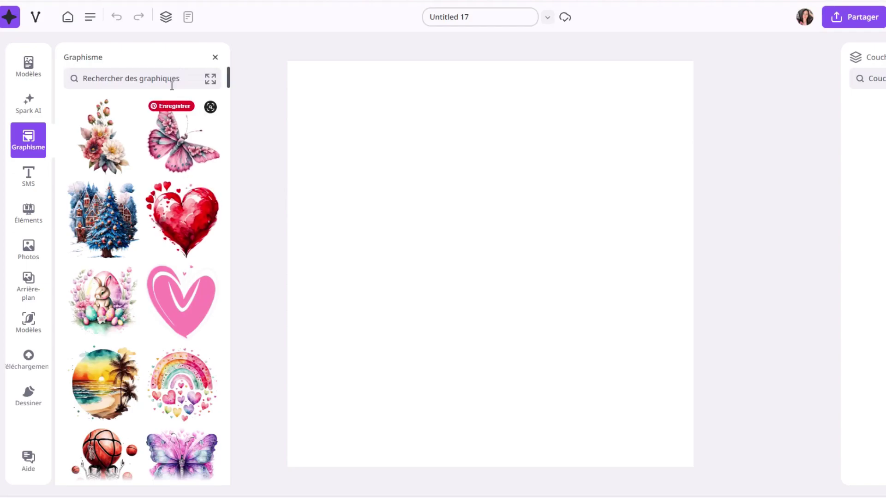
Step: Search the graphics library for "paques" and look through the matching graphics
click(159, 80)
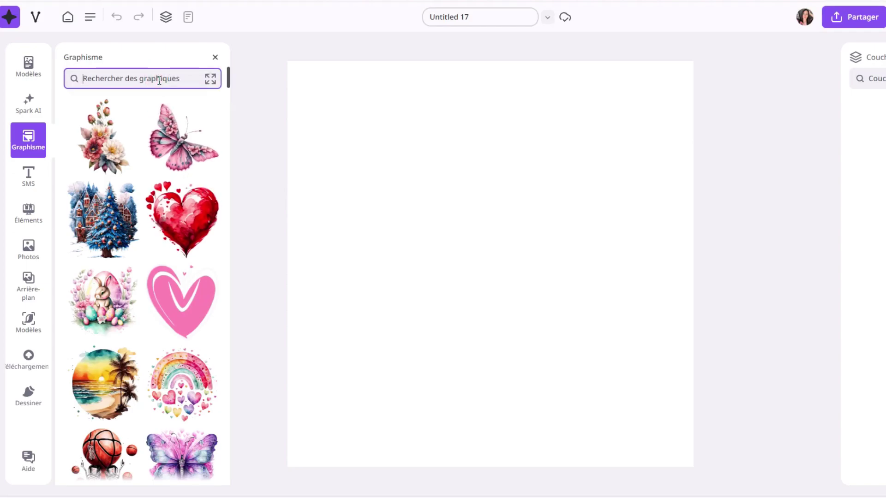
text(c)
key(BackSpace)
text(pa)
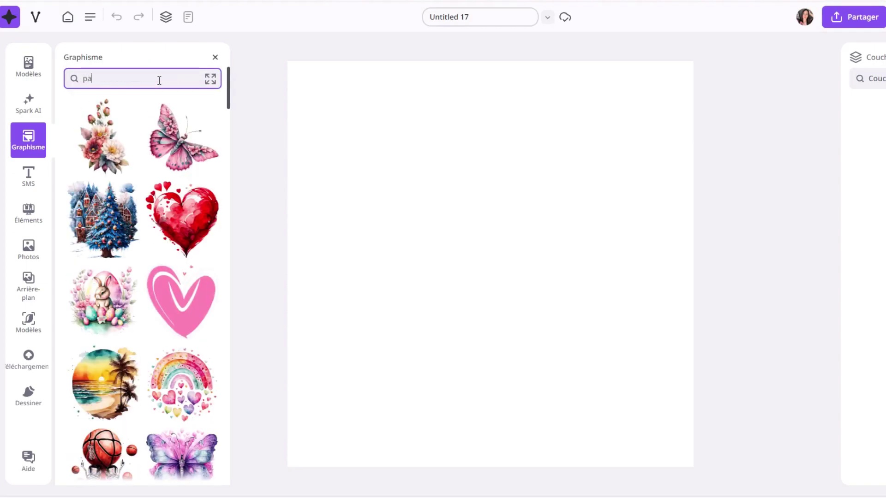
text(ques)
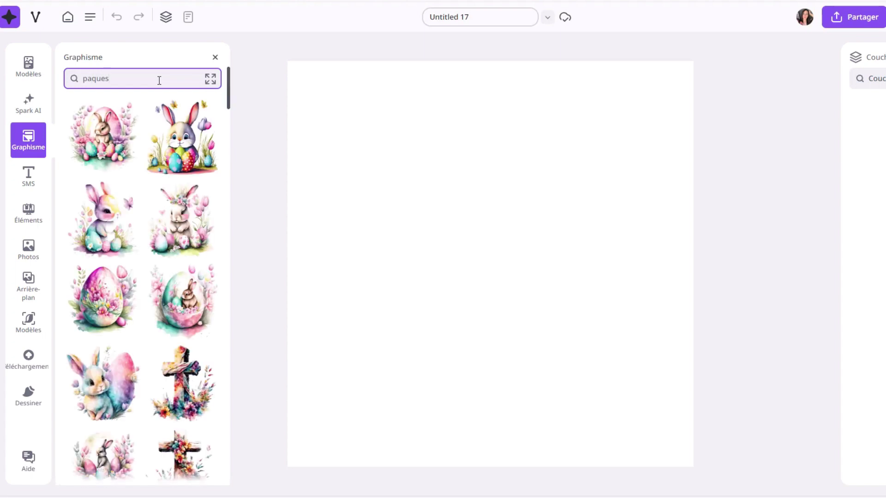
scroll(164, 337, down, 6)
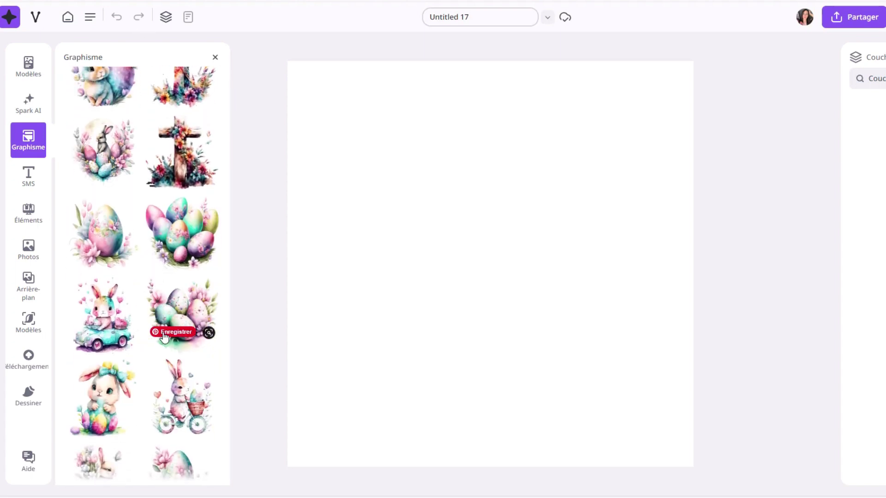
Step: Add a heading text (Rubrique) to the blank canvas with the wording "paques"
click(28, 180)
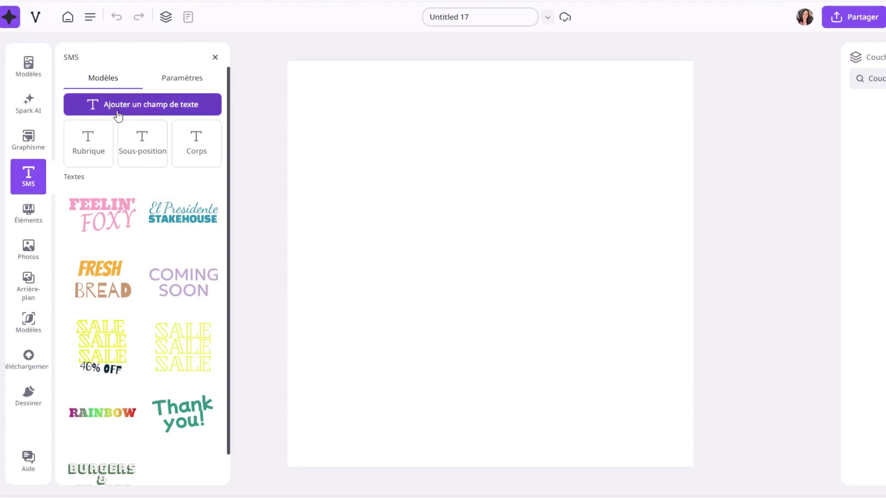
click(187, 82)
click(103, 78)
click(441, 211)
click(88, 148)
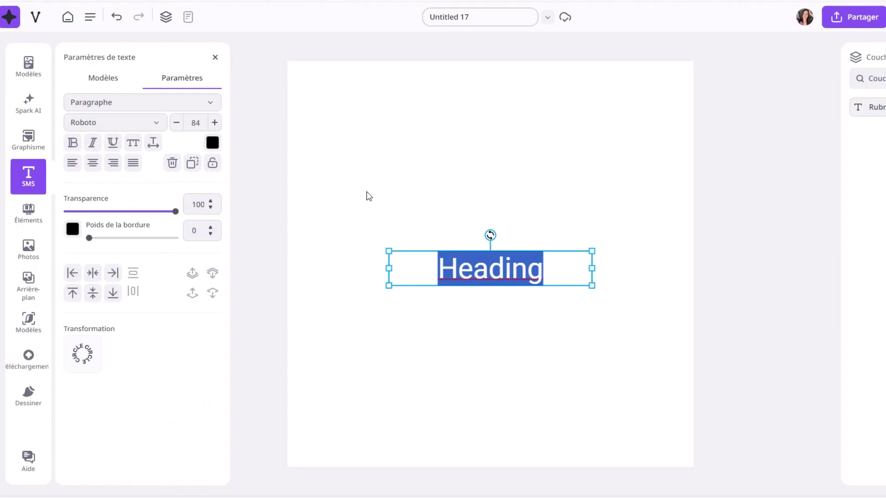
text(paques)
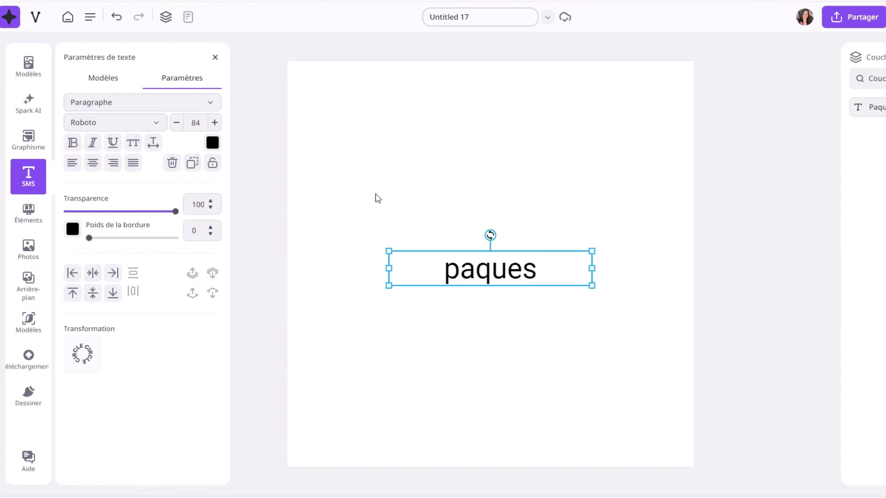
Step: Correct the heading's spelling to "Pâques", with a capital P and a circumflex on the a
click(469, 272)
key(BackSpace)
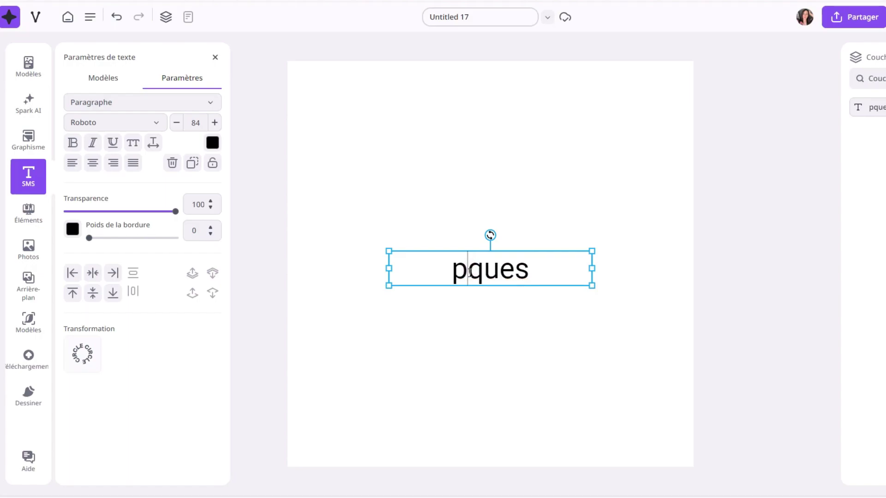
text(â)
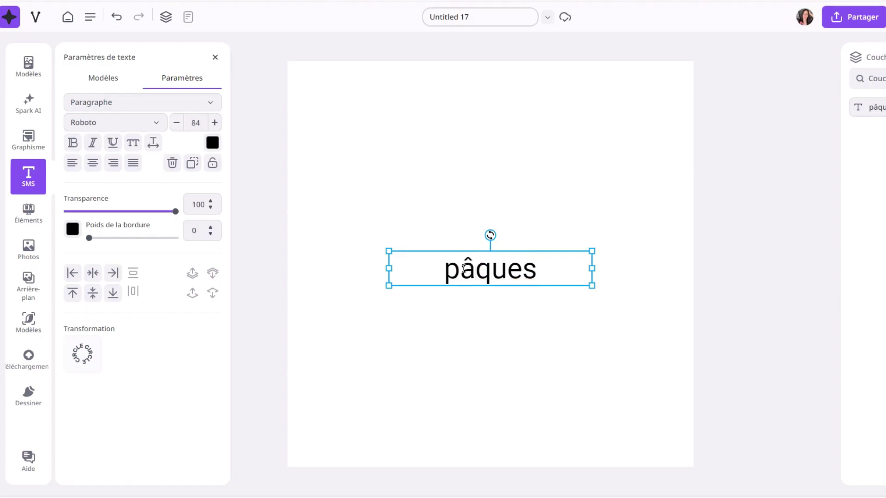
key(BackSpace)
text(P)
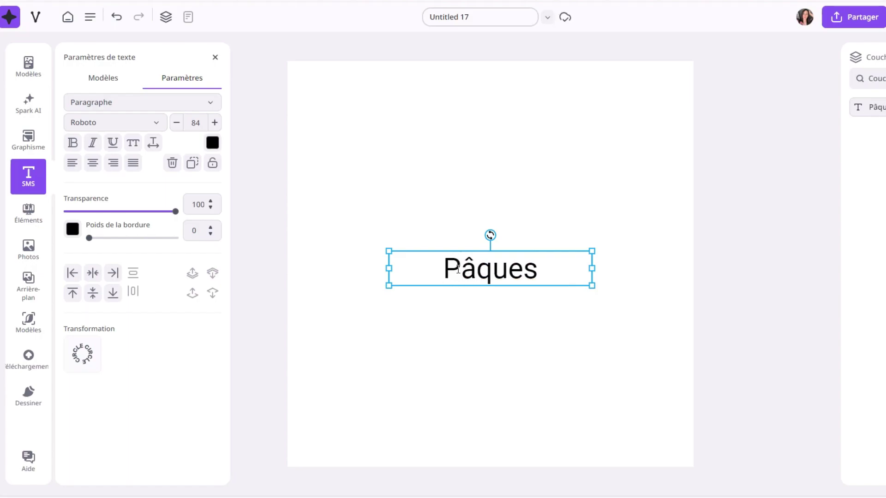
Step: Apply the circle transformation to the "Pâques" text and set its radius to 46
click(78, 353)
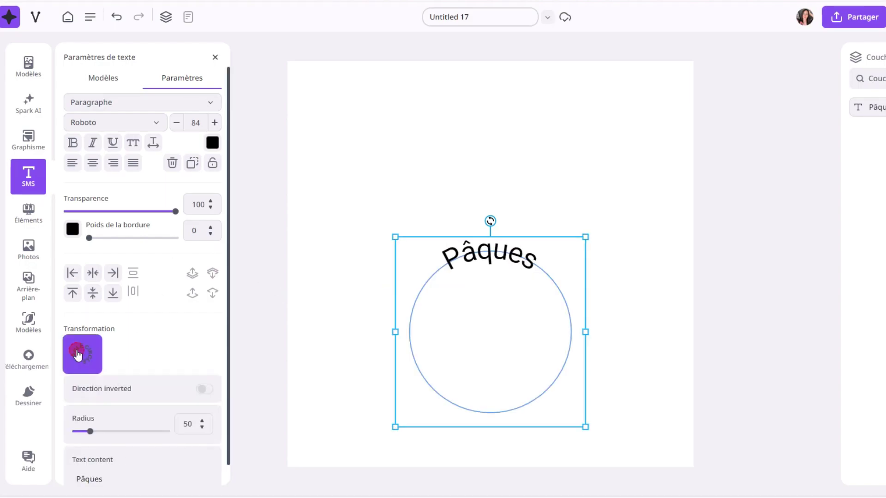
mouse_move(89, 436)
mouse_down()
mouse_move(81, 433)
mouse_move(89, 436)
mouse_up()
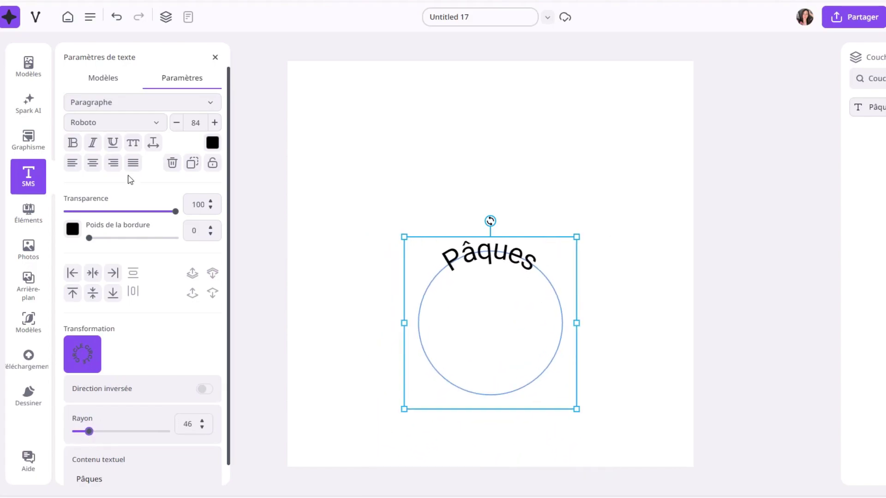
Step: Try several fonts on the curved "Pâques" text, including Allura, L'arizonie and BhuTuka, and set it to Battambang
click(157, 123)
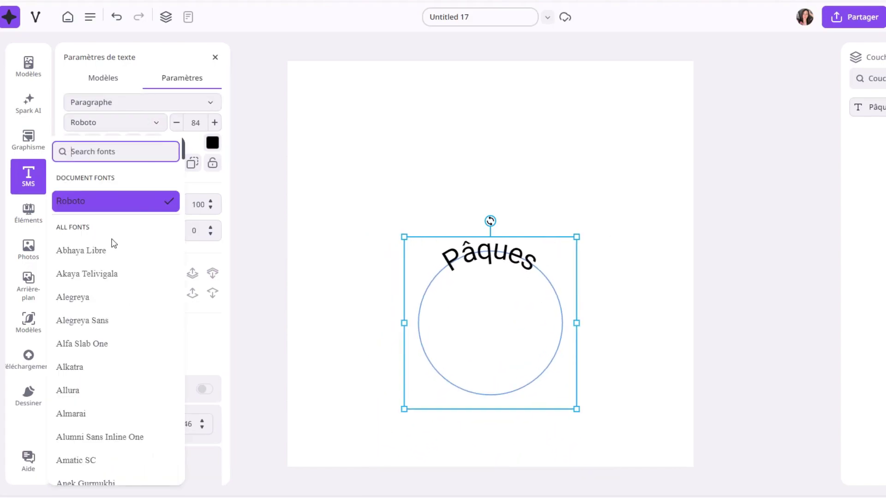
click(85, 391)
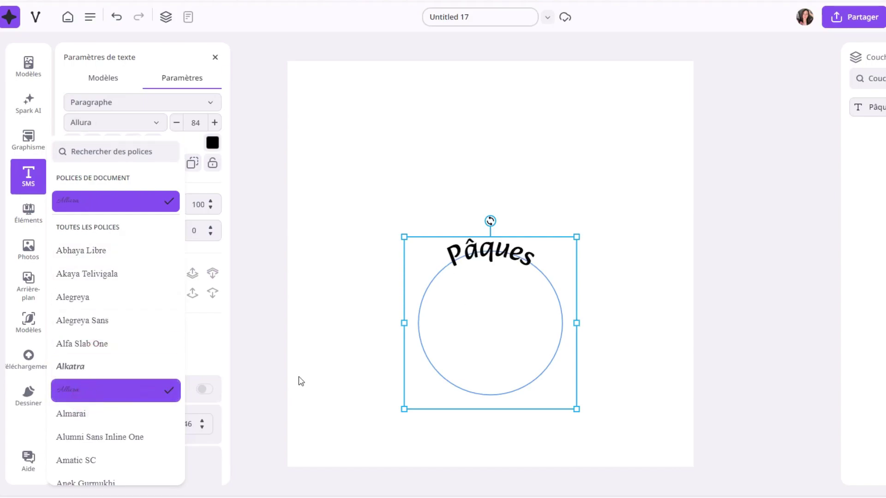
click(144, 438)
click(135, 461)
scroll(115, 397, down, 5)
click(103, 385)
click(87, 409)
click(89, 454)
click(121, 384)
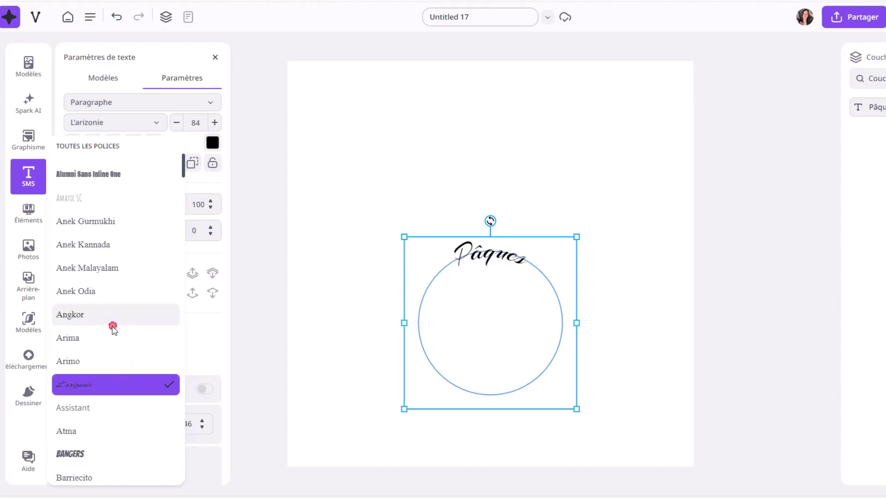
click(88, 429)
click(85, 454)
scroll(92, 400, down, 5)
click(103, 400)
click(92, 450)
click(92, 333)
click(85, 288)
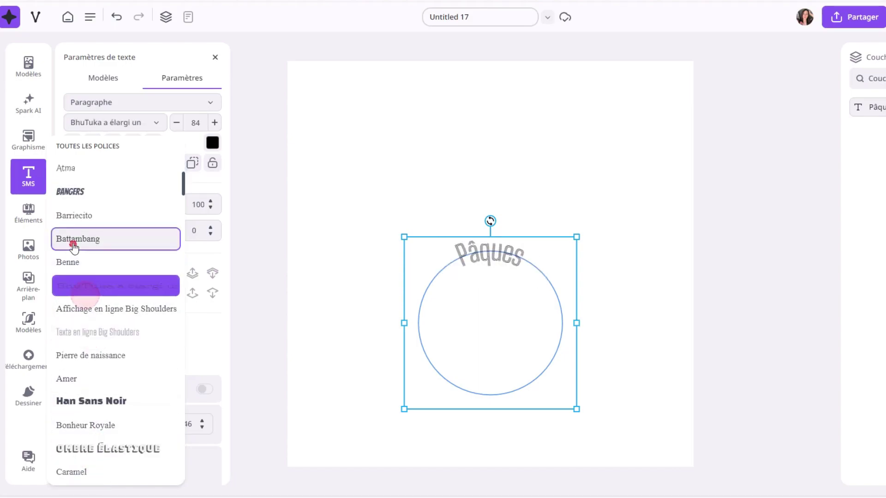
click(74, 240)
click(350, 210)
click(427, 266)
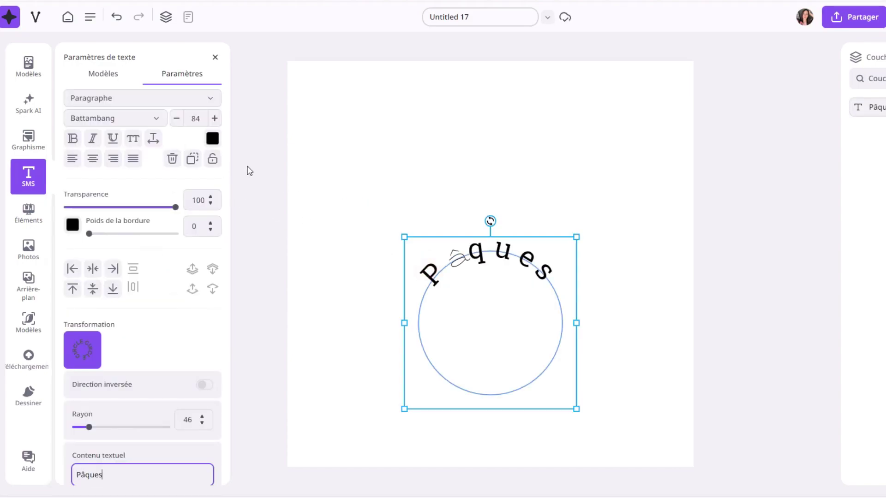
Step: Change the curved "Pâques" text's colour to a solid dark red
click(213, 138)
drag(266, 227, 259, 187)
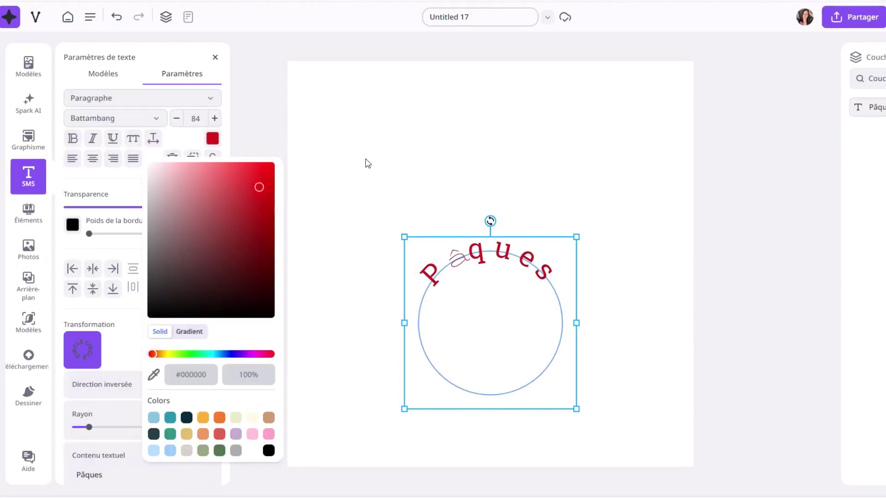
click(389, 147)
click(459, 258)
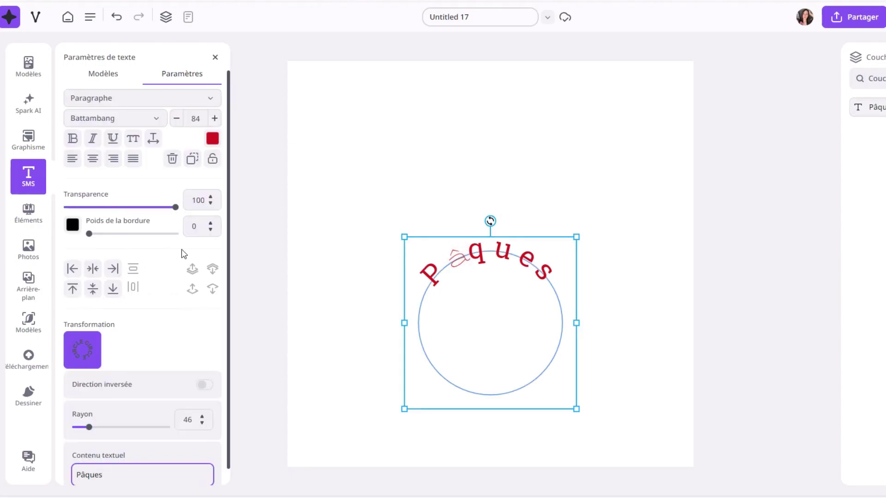
click(152, 118)
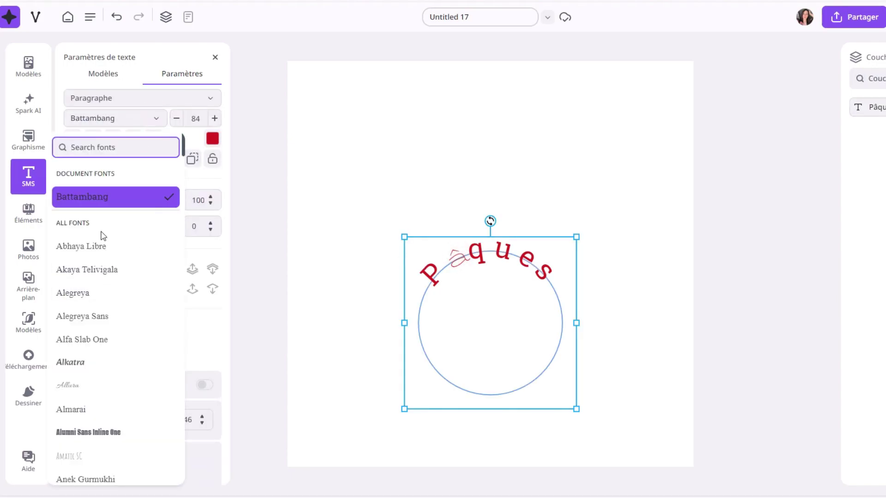
scroll(83, 375, down, 5)
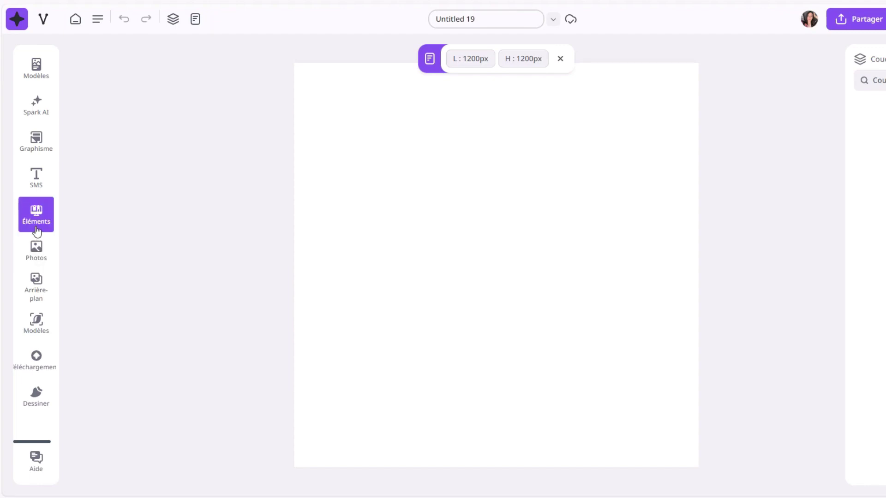
Step: Look through the elements library, from lines and abstract shapes down to the basic, complex and 3D shapes
click(36, 225)
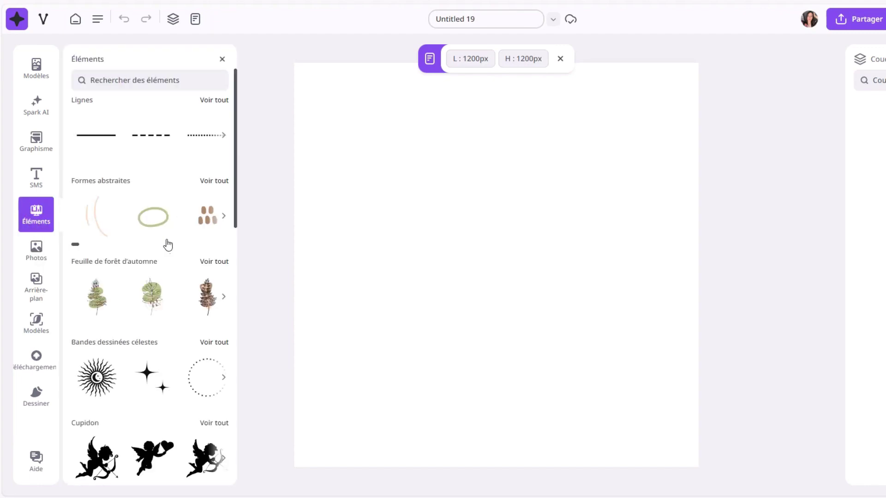
scroll(168, 256, down, 3)
scroll(125, 318, down, 10)
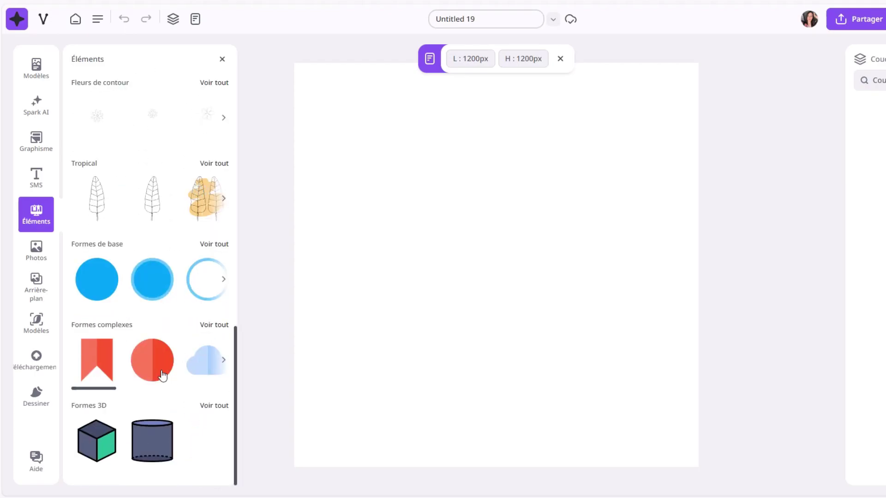
scroll(141, 261, up, 12)
Step: Browse the stock photo library from its first pictures far down the collection and back up
click(48, 266)
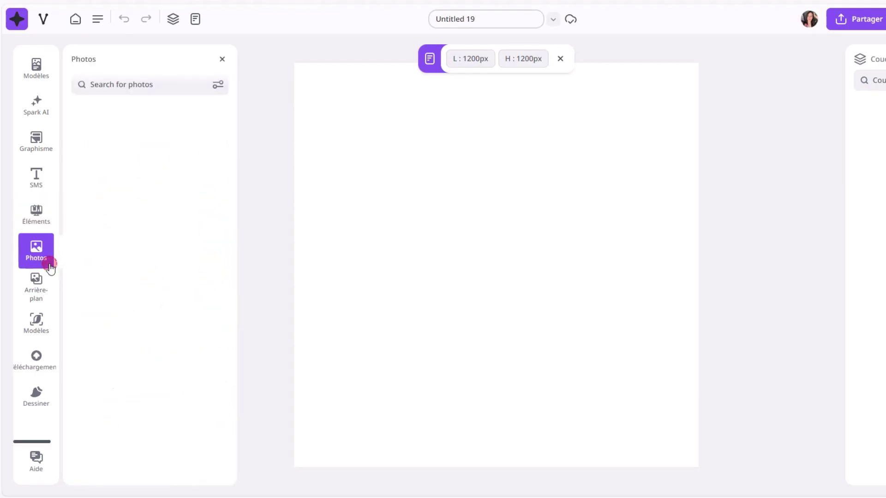
scroll(149, 332, down, 10)
scroll(134, 339, down, 8)
scroll(203, 300, down, 15)
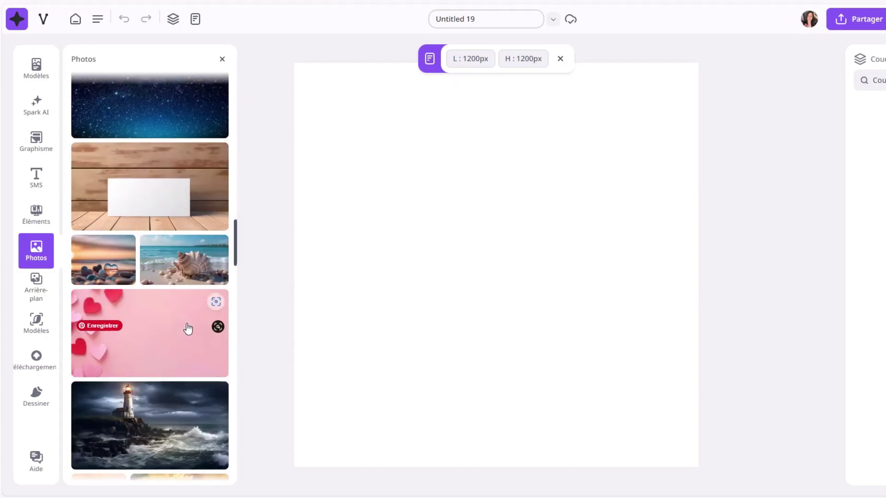
scroll(184, 326, down, 5)
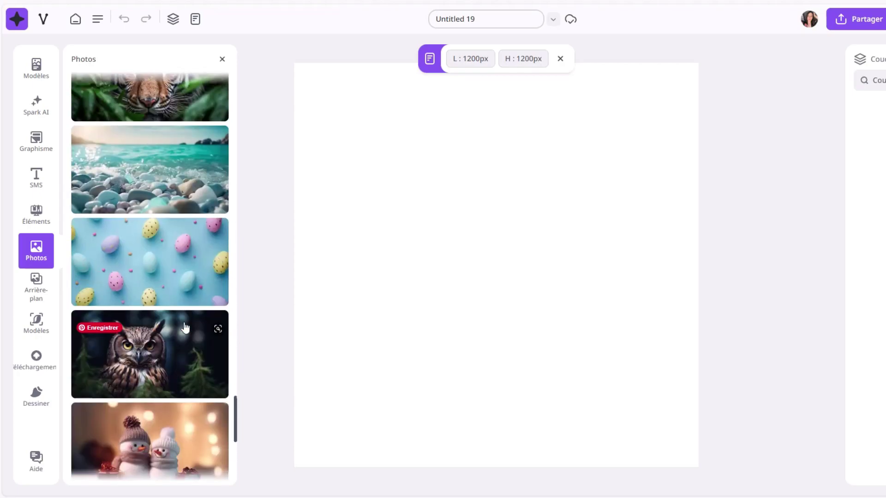
scroll(187, 317, up, 20)
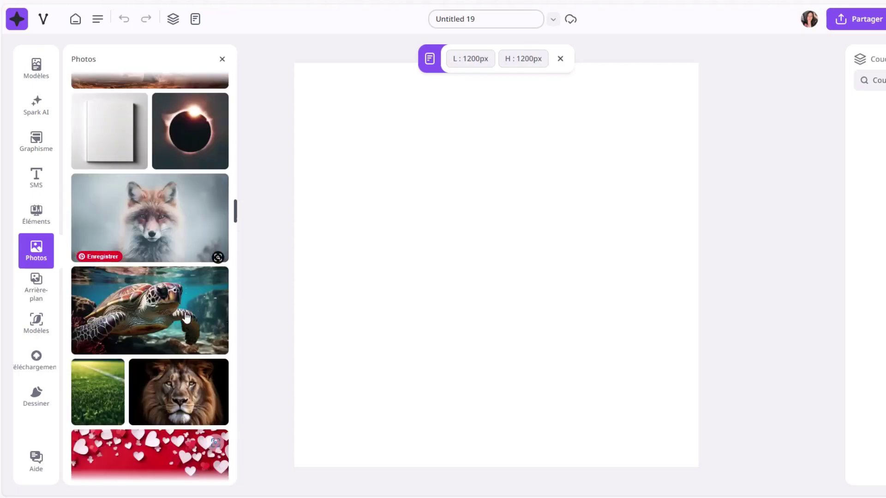
scroll(186, 318, up, 2)
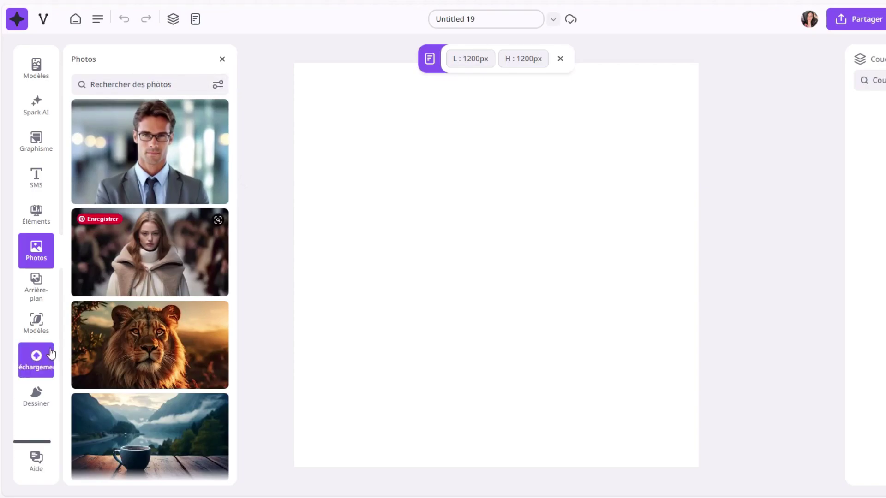
Step: Look through the library of ready-made background images
click(42, 300)
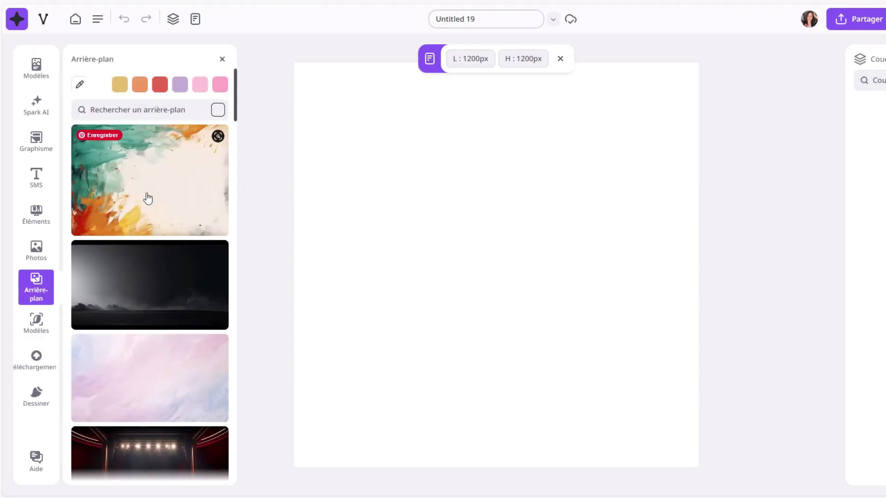
scroll(147, 198, down, 5)
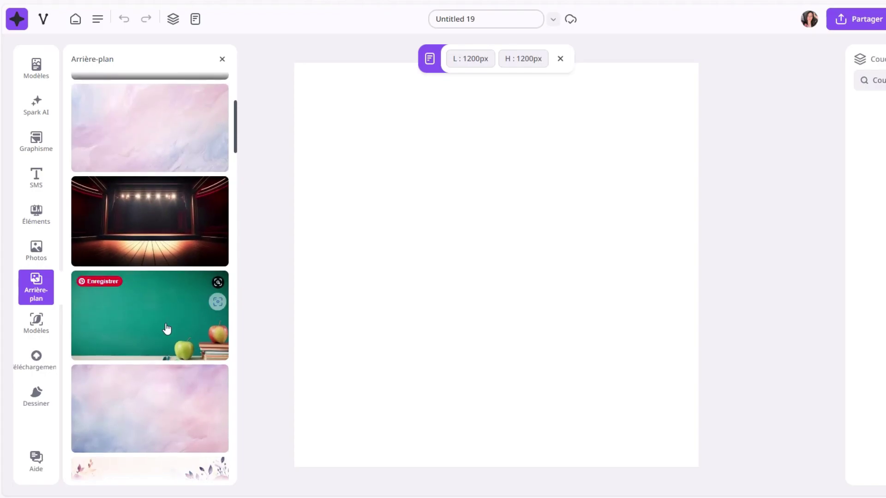
scroll(167, 329, down, 15)
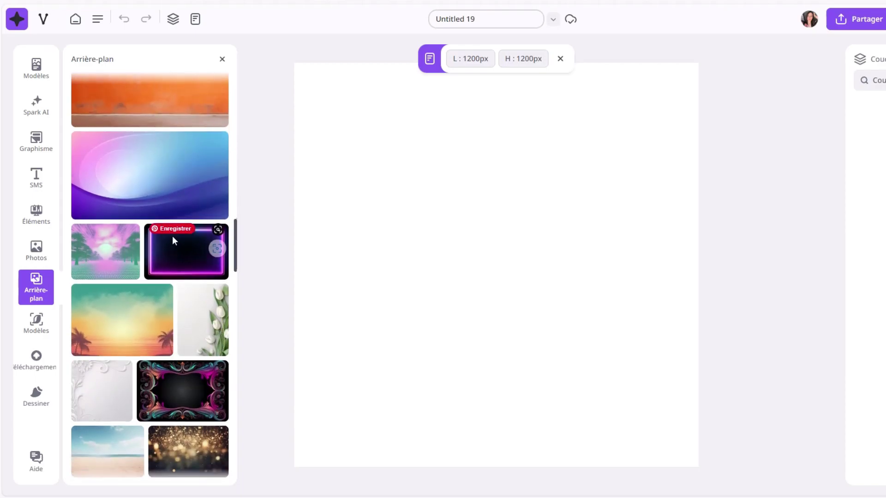
Step: Look through the library of seamless patterns, including floral and Easter bunny designs
click(44, 333)
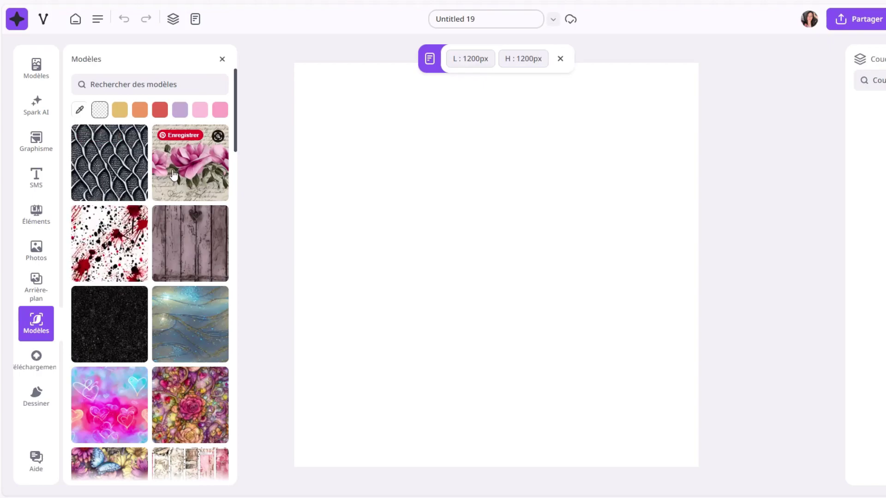
scroll(175, 313, down, 6)
scroll(178, 312, down, 6)
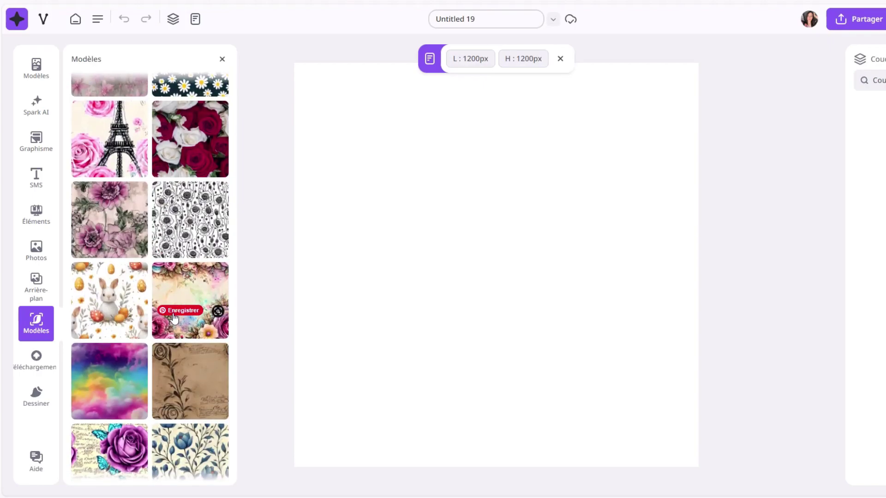
Step: Place the uploaded portrait photo on the canvas, shrink it and reposition it near the centre
click(22, 365)
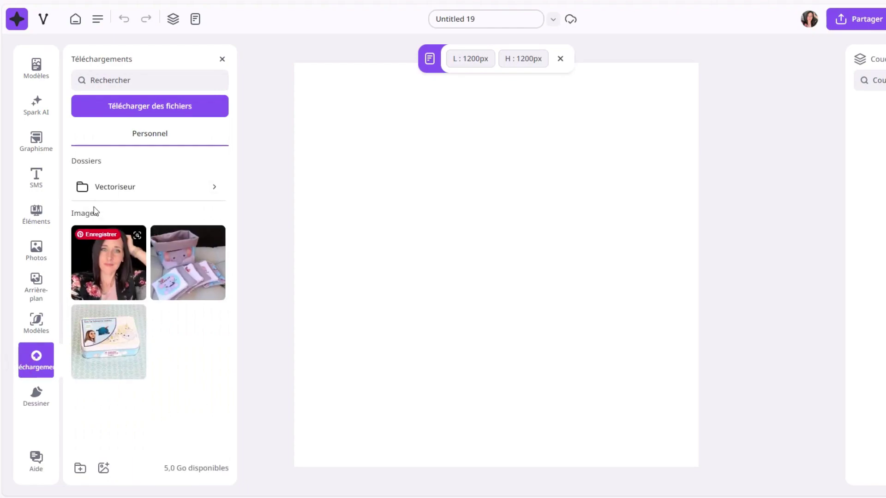
click(108, 263)
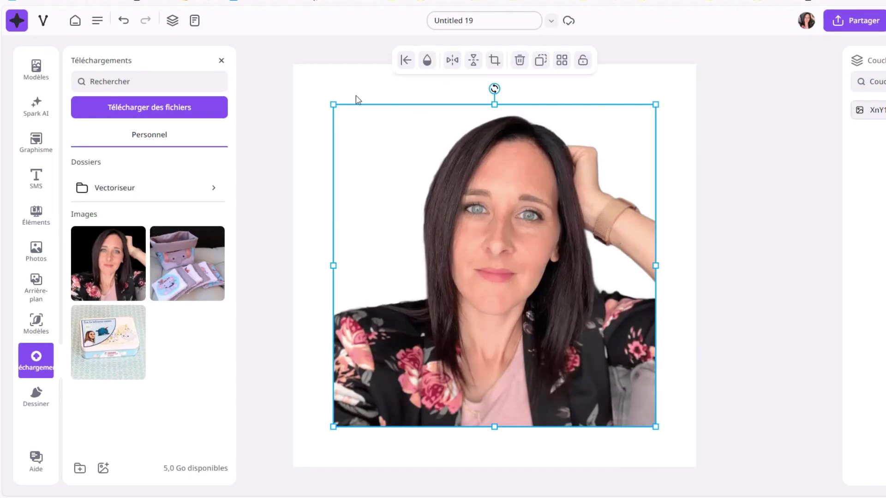
drag(331, 106, 568, 340)
drag(604, 384, 495, 296)
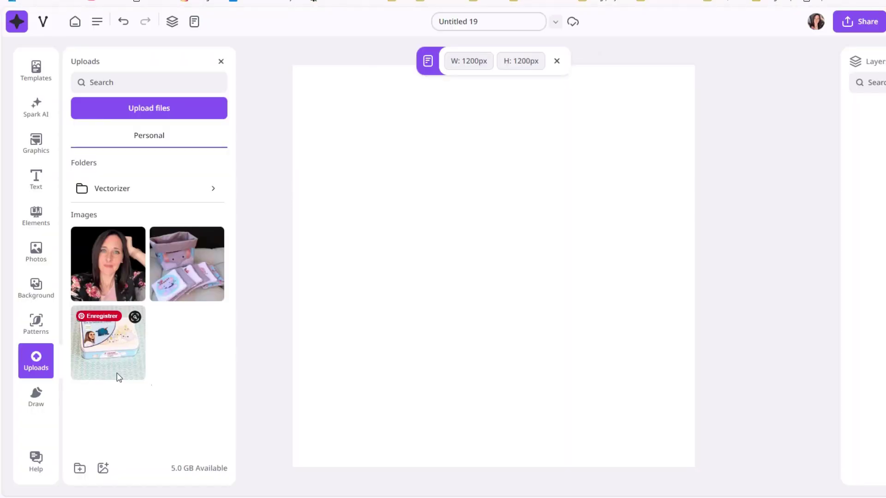
Step: Show the drawing tools and preview the Creative Fabrica Vectorizer
click(39, 412)
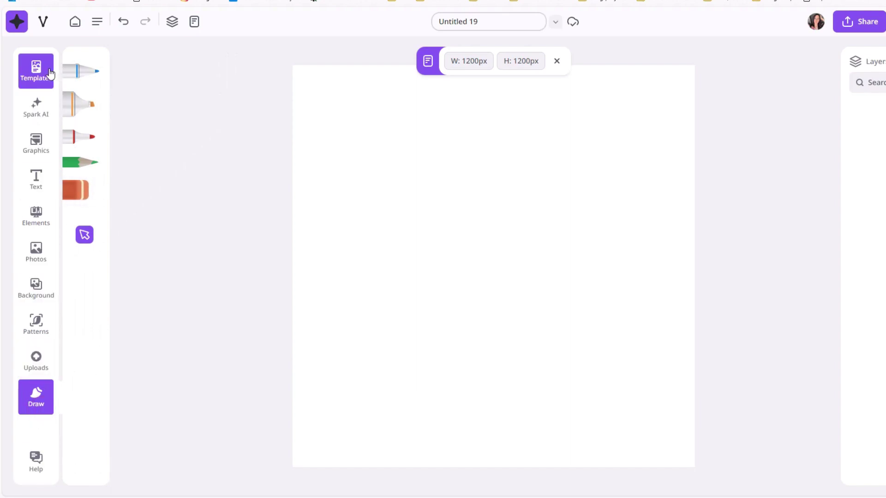
mouse_move(45, 29)
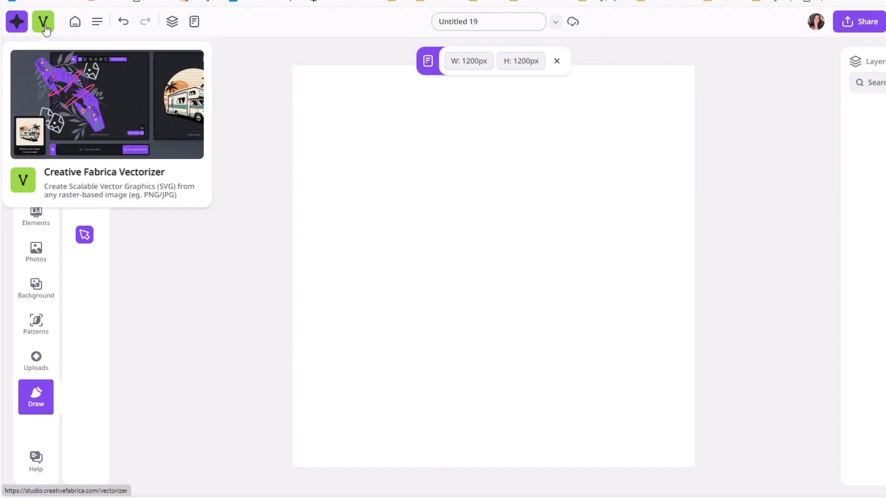
click(42, 35)
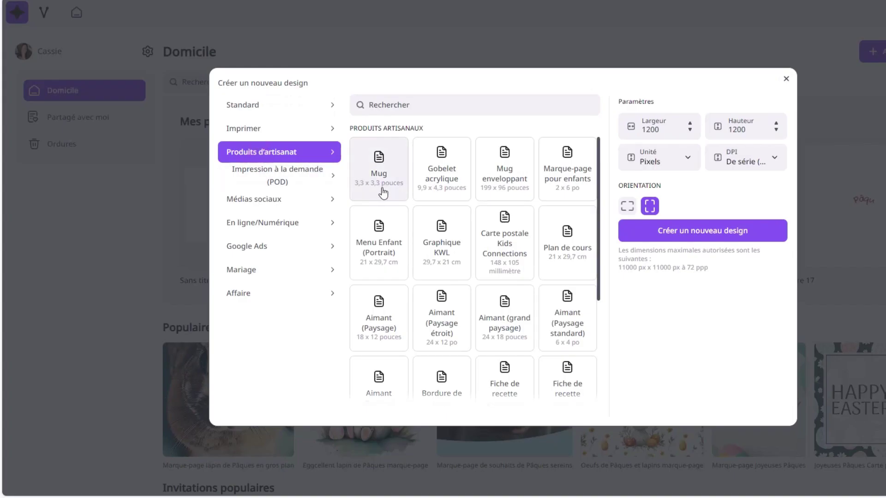
Step: Configure a new design from the Mug craft preset, with centimetres as the unit and a width and height of 9
click(377, 180)
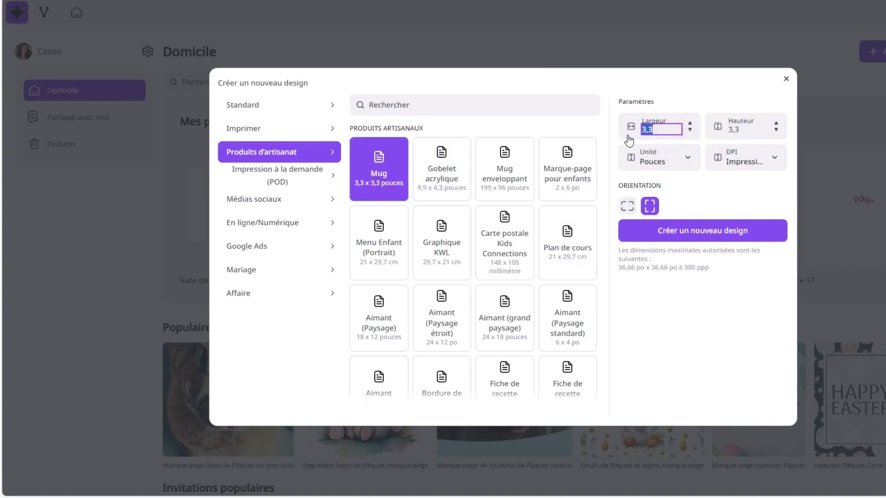
click(655, 170)
click(667, 178)
click(650, 131)
text(9)
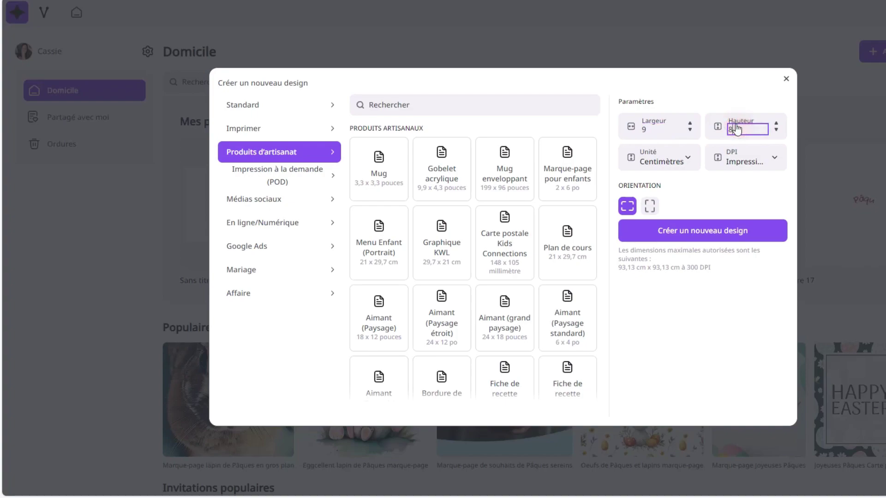
text(9)
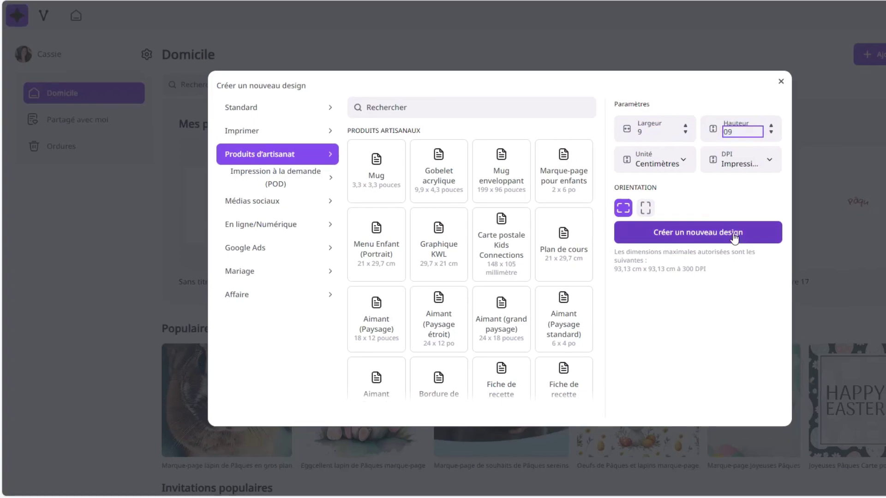
click(661, 231)
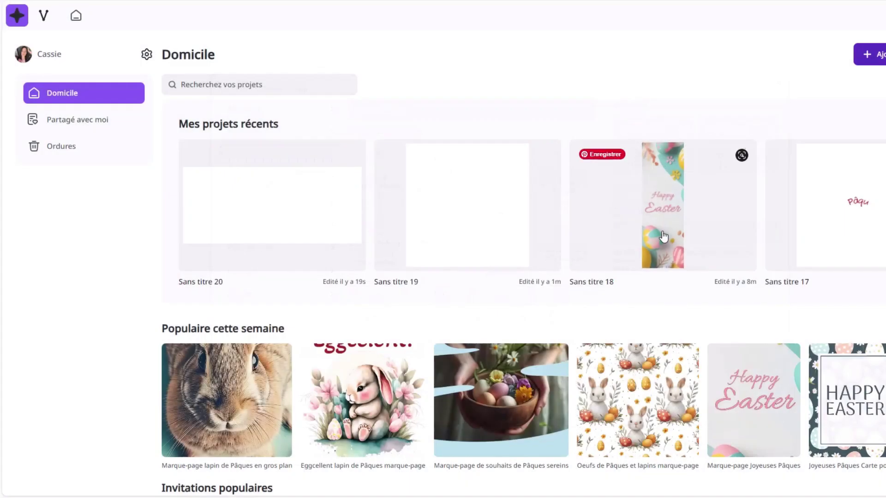
Step: Add the watercolour Easter egg graphic with bunny ears and a teal bow to the canvas
scroll(153, 211, down, 10)
scroll(152, 207, down, 1)
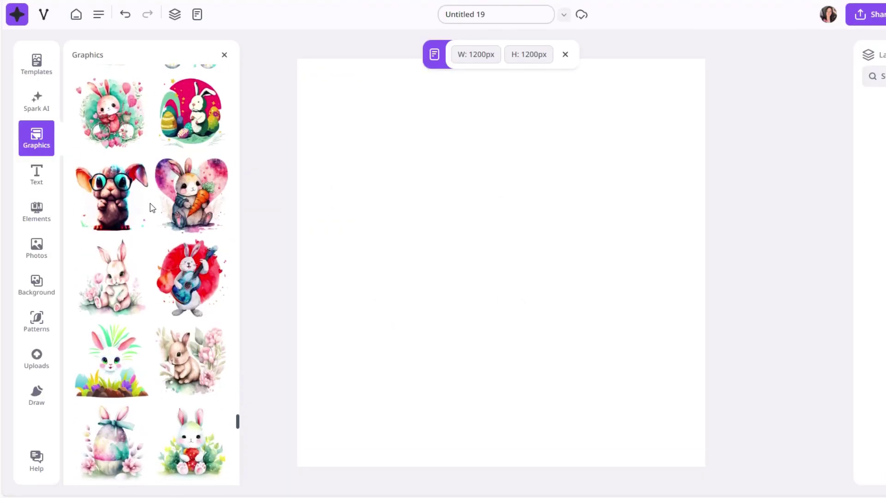
scroll(152, 208, down, 5)
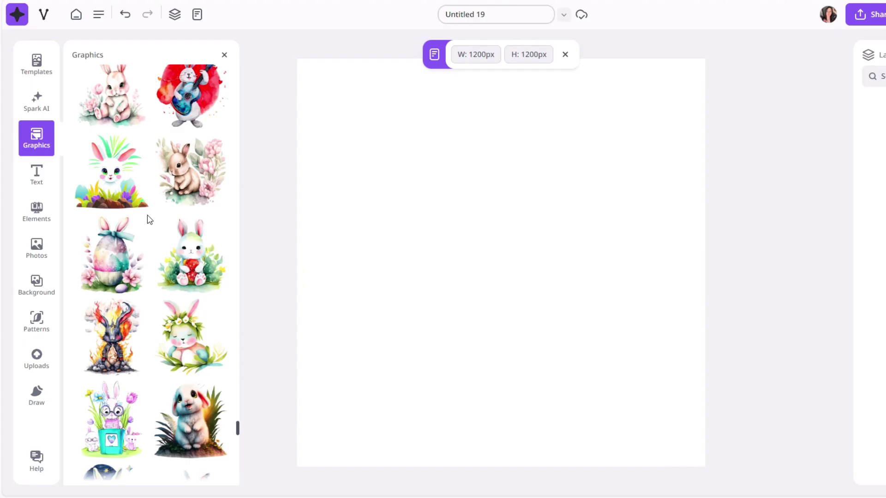
click(122, 273)
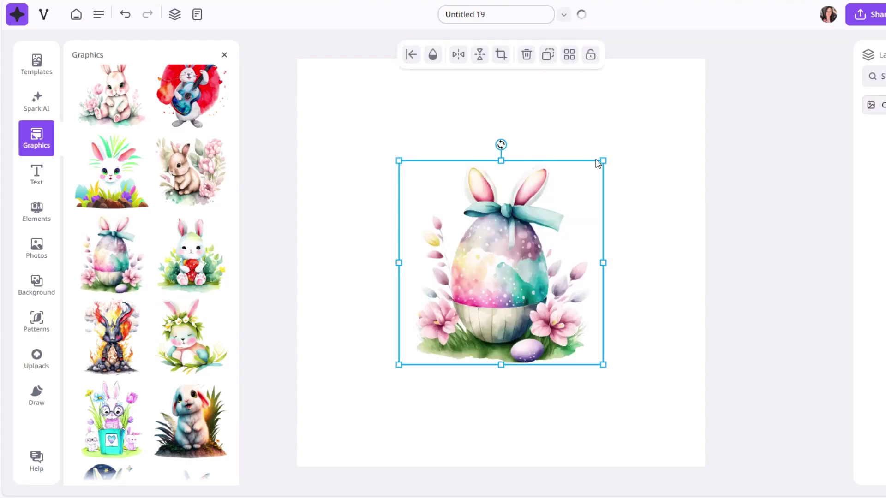
Step: Enlarge and reposition the bunny-eared egg graphic until it fills the whole square canvas
drag(602, 161, 671, 92)
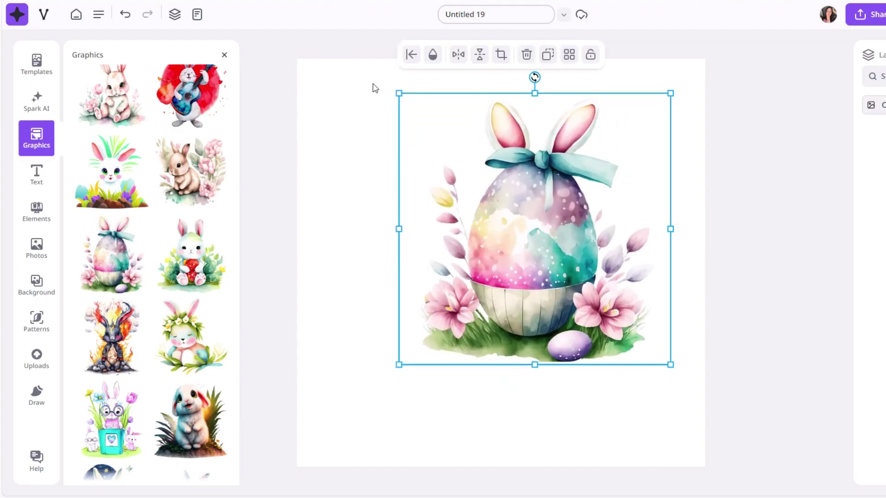
drag(398, 92, 369, 83)
drag(507, 256, 452, 356)
drag(639, 149, 704, 79)
drag(545, 234, 521, 216)
drag(681, 443, 704, 467)
click(834, 347)
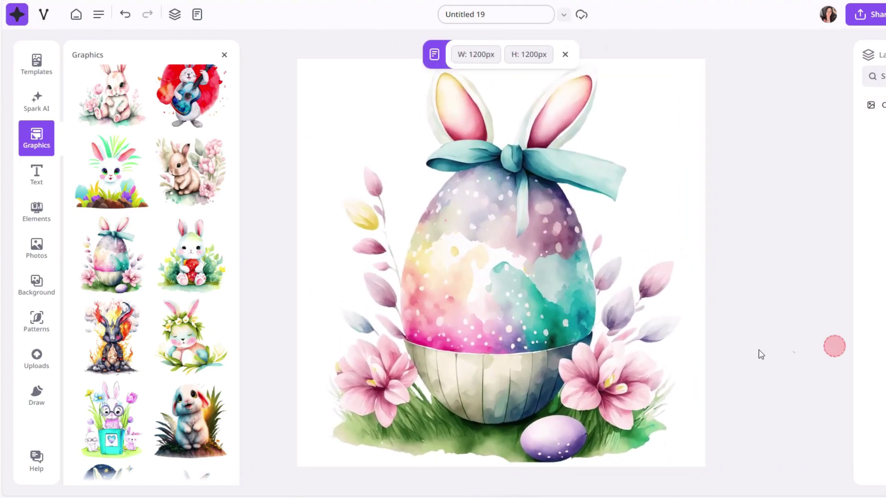
Step: Shrink the egg graphic slightly and centre it so a small margin surrounds it
click(665, 95)
drag(704, 60, 690, 73)
drag(636, 178, 652, 168)
click(762, 173)
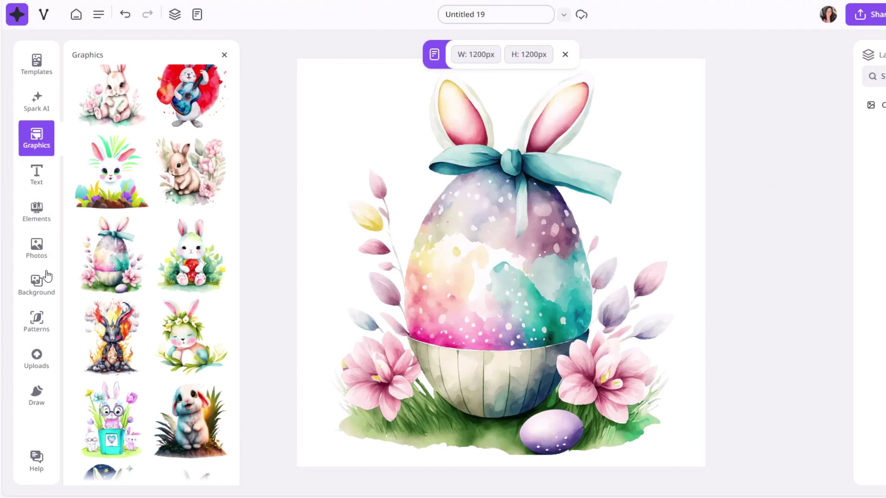
Step: Add a dashed line element across the middle of the egg
click(39, 213)
scroll(172, 259, down, 5)
scroll(172, 263, up, 5)
click(207, 130)
Step: Add the solid square from the basic shapes and stretch it into a wide horizontal band across the egg
scroll(206, 120, down, 10)
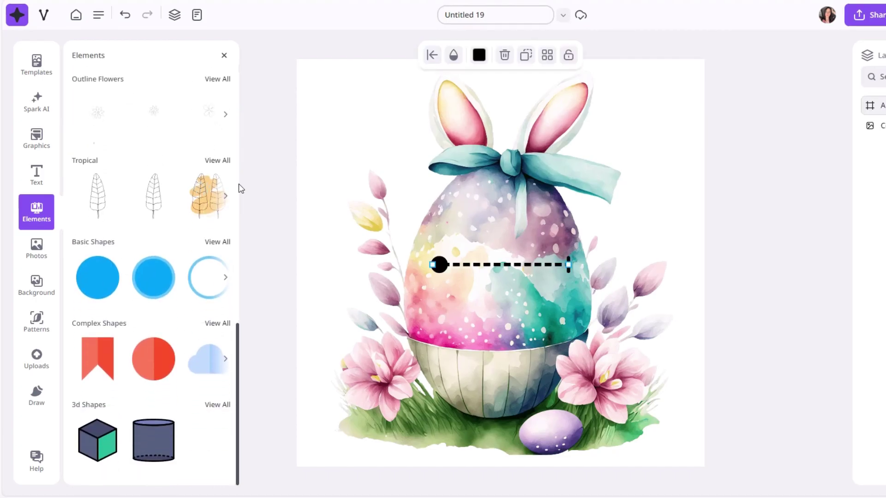
click(225, 278)
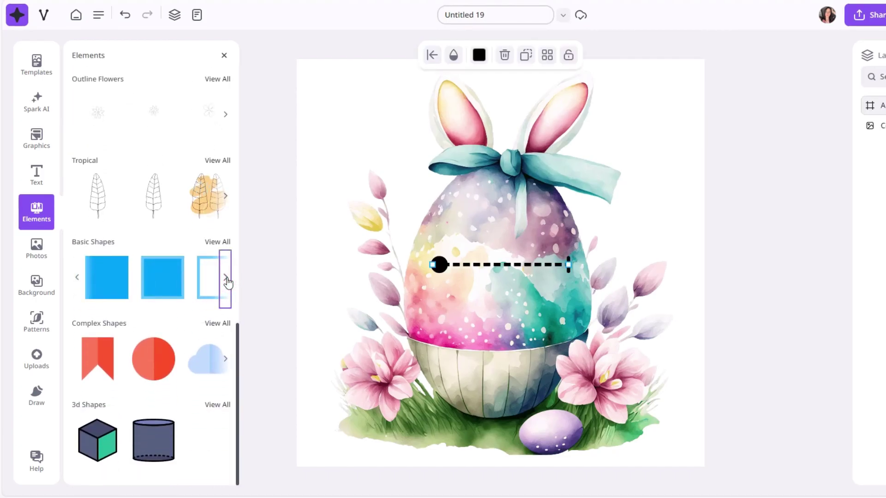
click(112, 287)
drag(471, 263, 325, 263)
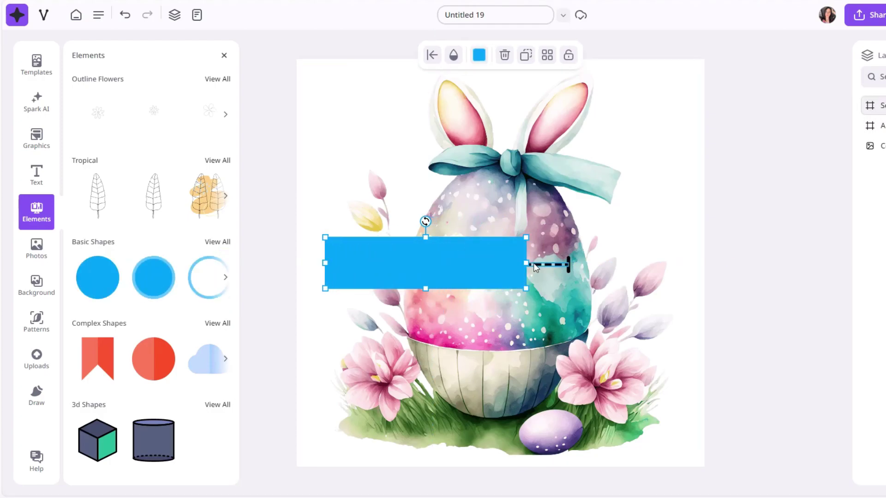
drag(527, 262, 690, 263)
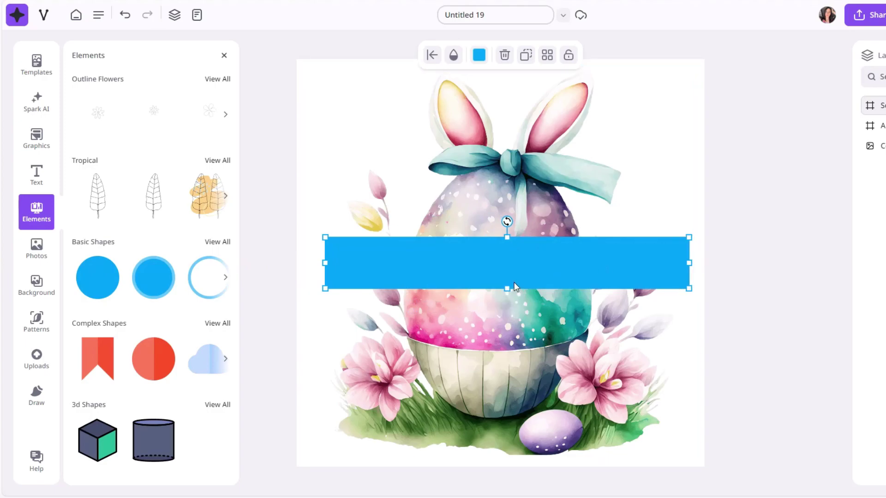
drag(507, 288, 523, 288)
Step: Recolour the blue band across the egg white so it matches the canvas background
click(480, 54)
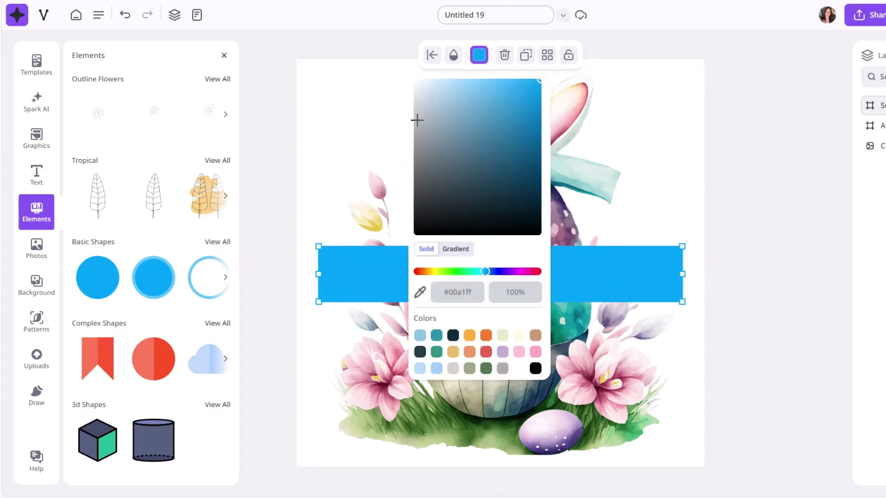
drag(419, 88, 413, 79)
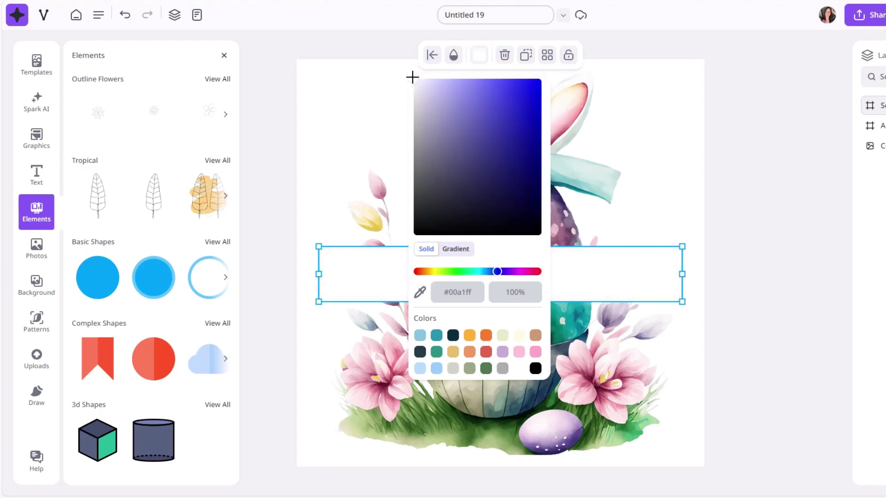
click(419, 294)
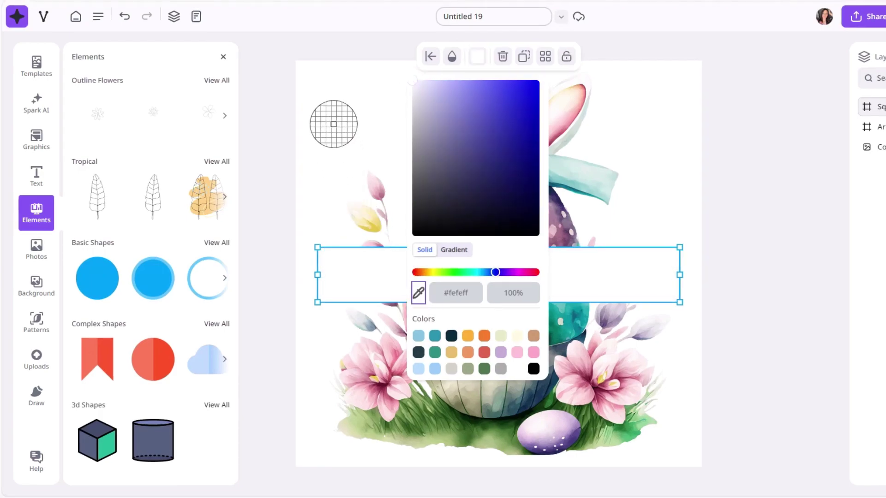
click(650, 103)
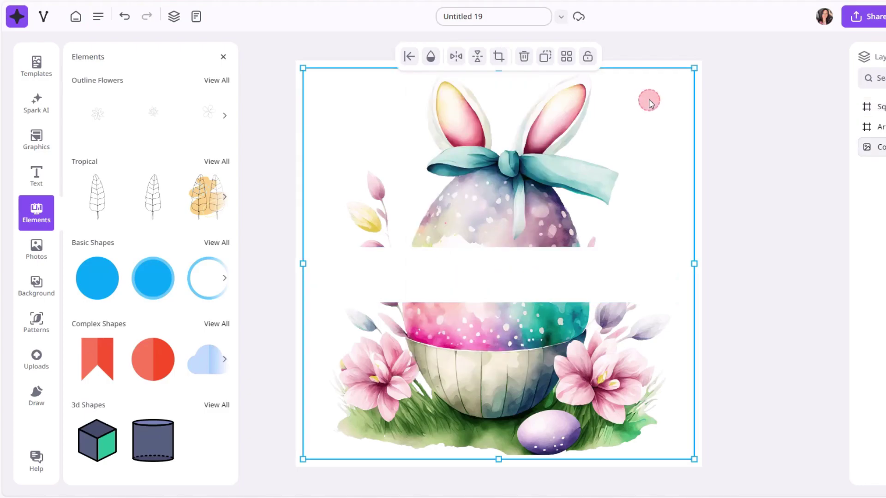
click(806, 258)
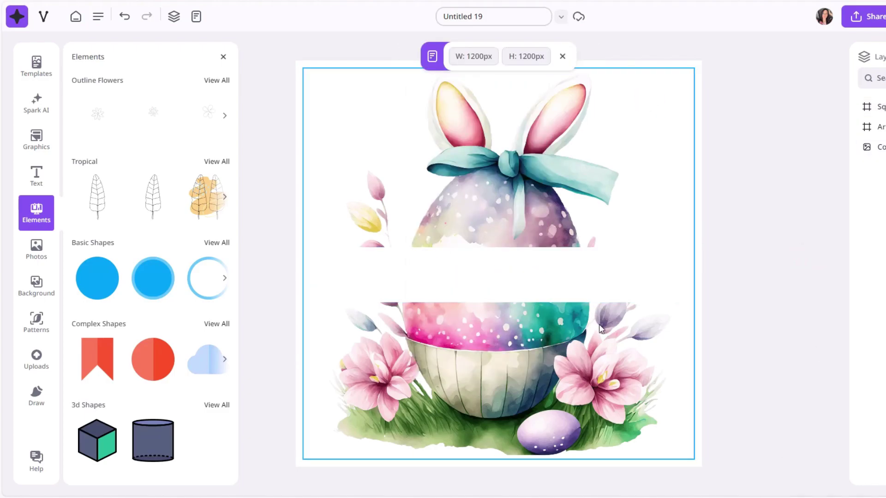
click(572, 292)
drag(497, 300, 499, 315)
click(732, 289)
Step: Add a heading on the white band containing the recipient's first name
click(41, 181)
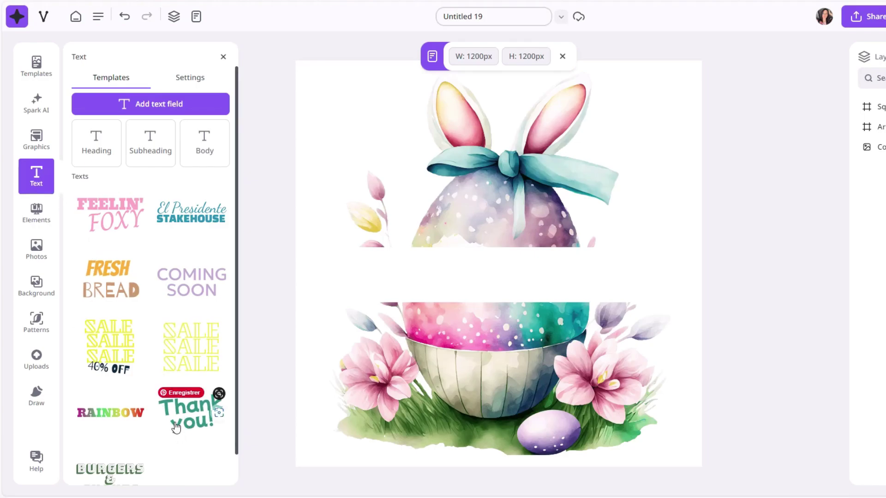
scroll(190, 360, down, 1)
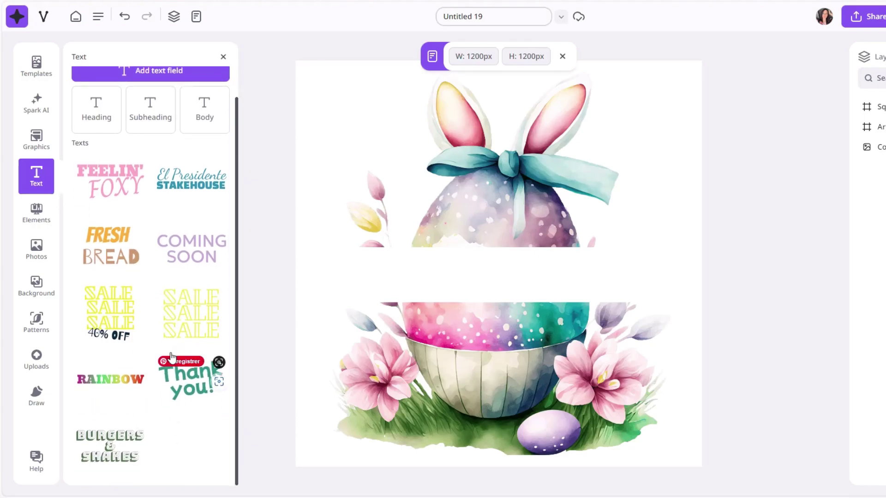
scroll(110, 392, up, 1)
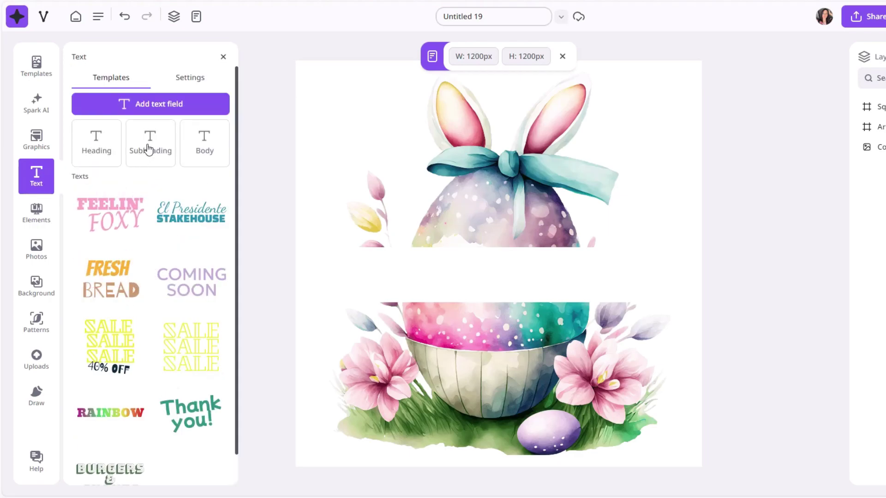
click(101, 153)
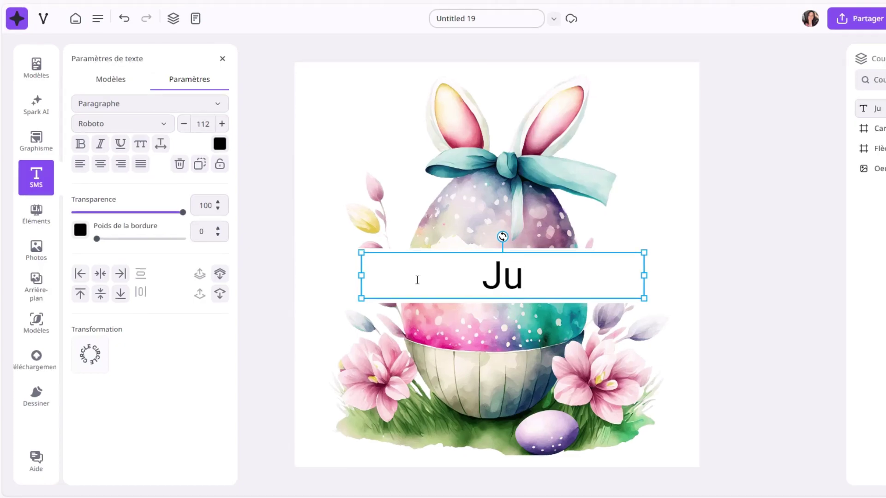
text(lie)
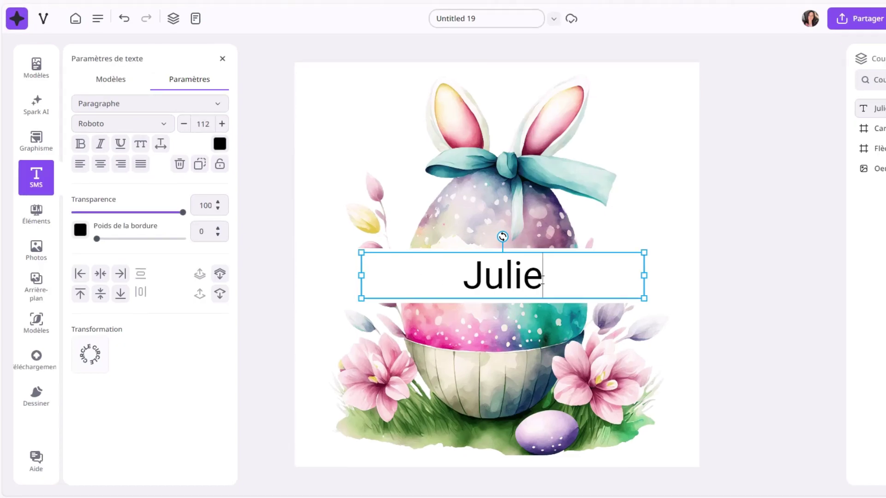
Step: Try the Noto Sans Myanmar font on the name
click(160, 125)
scroll(127, 310, down, 5)
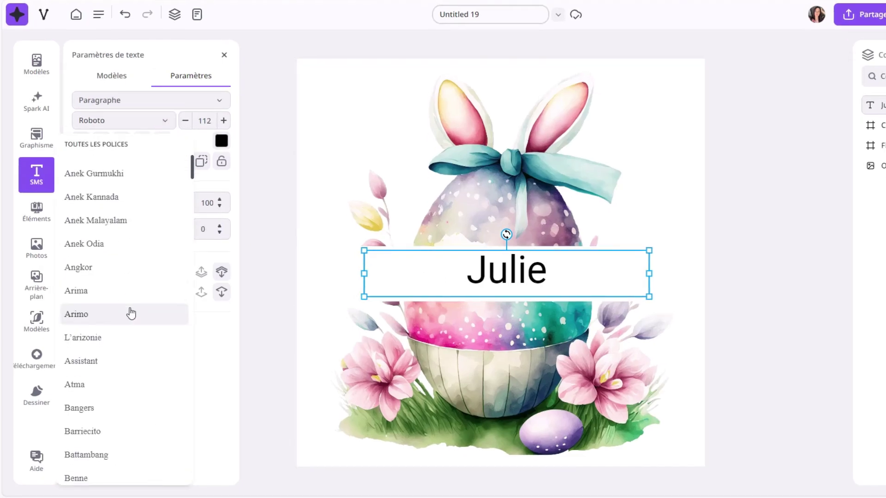
scroll(131, 313, down, 10)
scroll(132, 313, down, 10)
scroll(123, 329, down, 8)
click(88, 394)
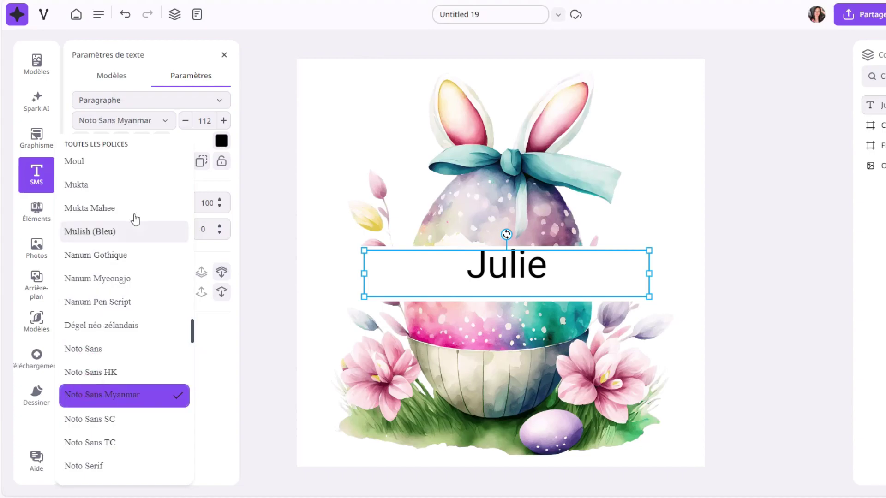
click(164, 120)
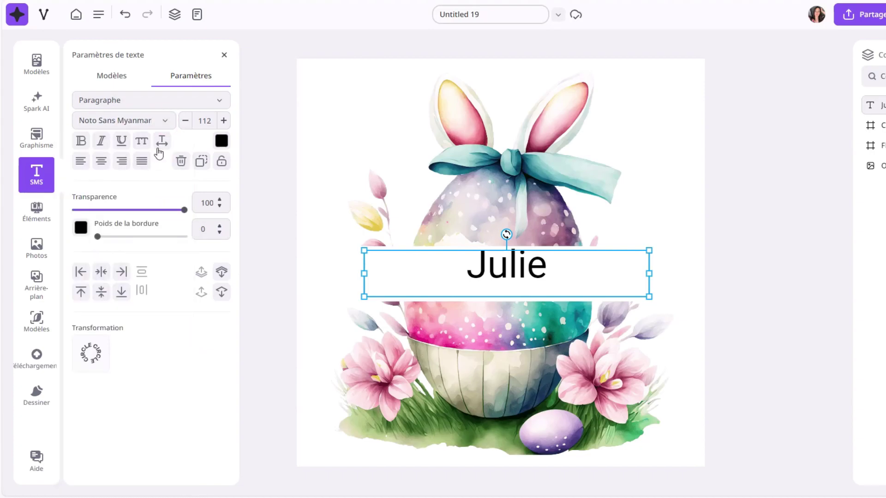
Step: Compare Didacte Gothique, Cormoran Garamond and Script de danse on the name and apply Script de danse
click(170, 120)
scroll(148, 328, down, 6)
click(82, 445)
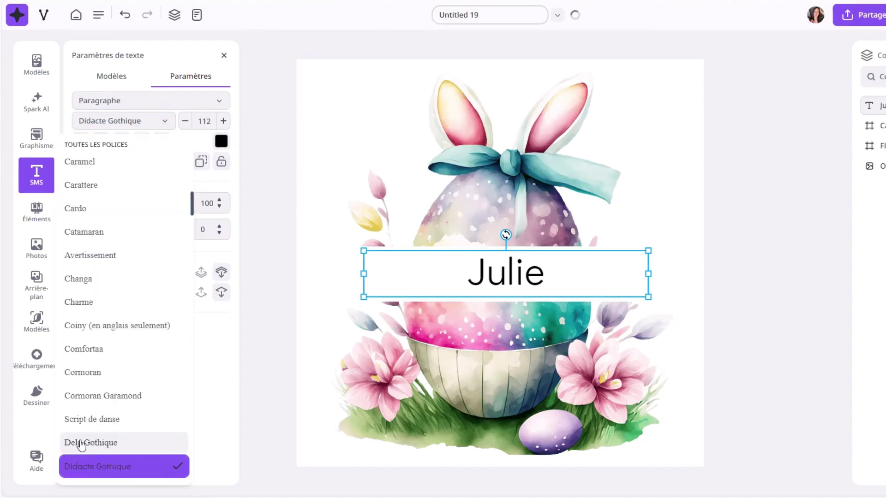
click(81, 444)
click(81, 428)
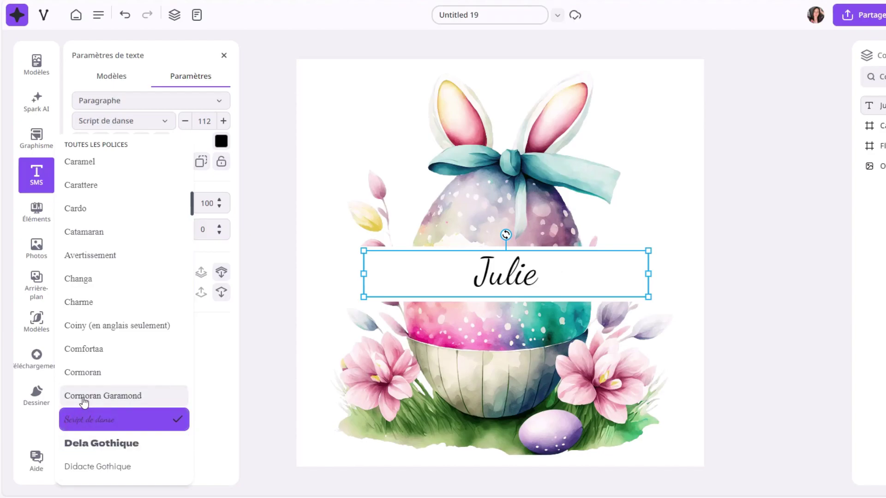
click(83, 399)
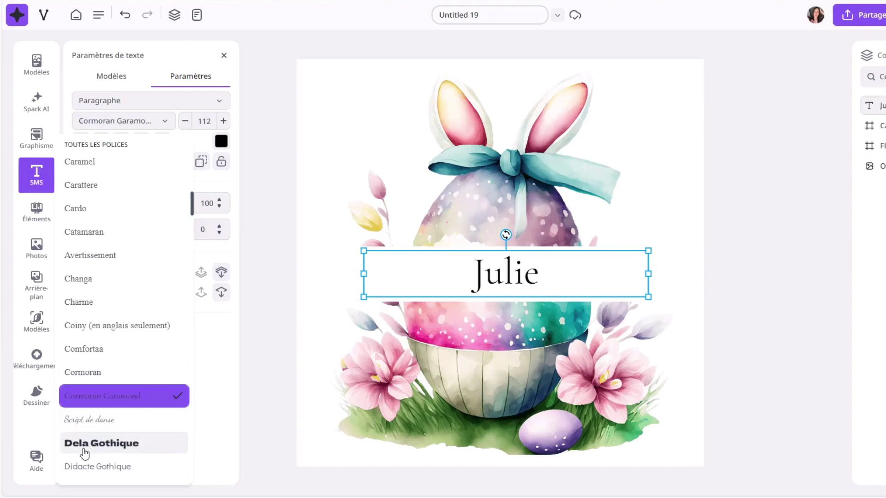
click(89, 426)
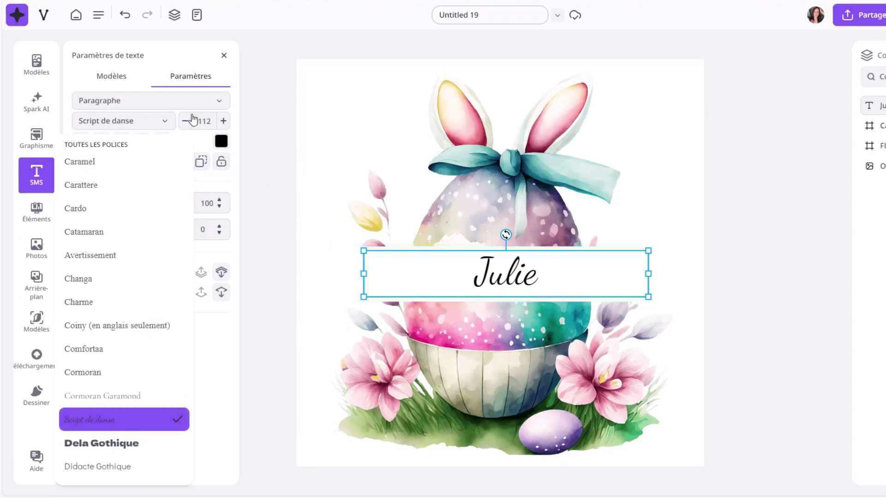
Step: Enlarge the name on the white band to font size 159
click(224, 121)
click(224, 121)
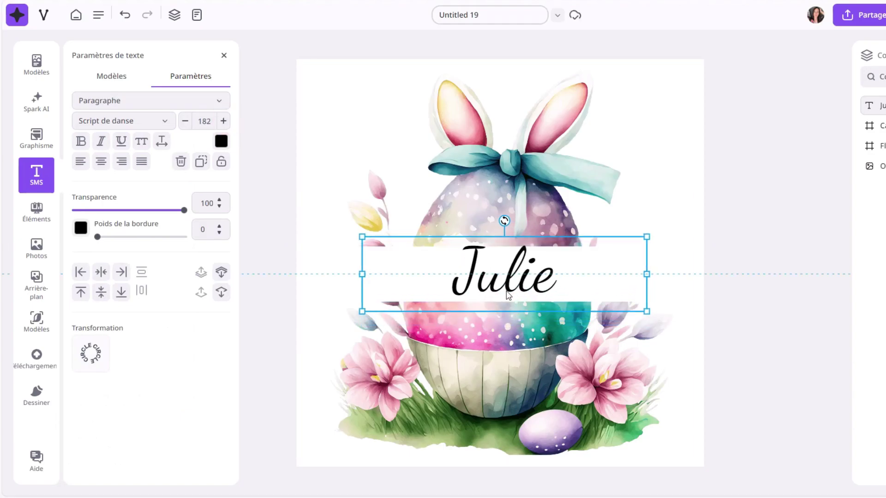
double_click(469, 294)
Step: Recolour the name with the bright pink sampled from the egg and centre it on the white band
click(221, 142)
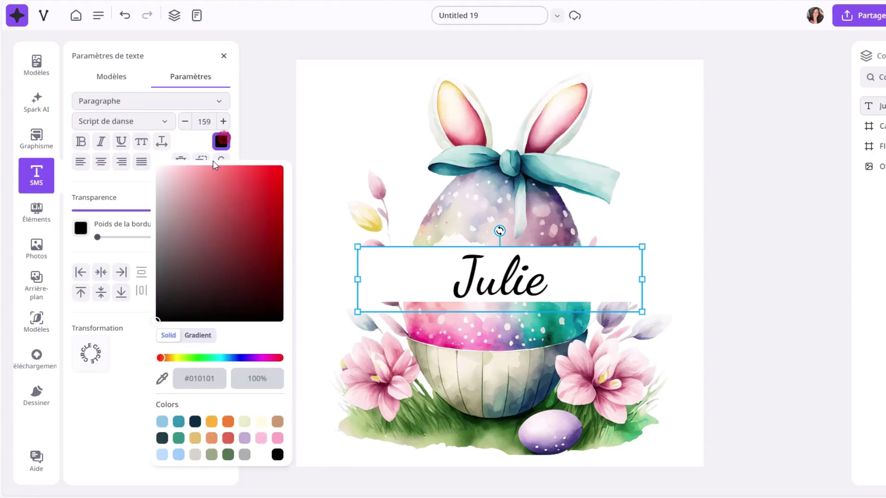
click(162, 378)
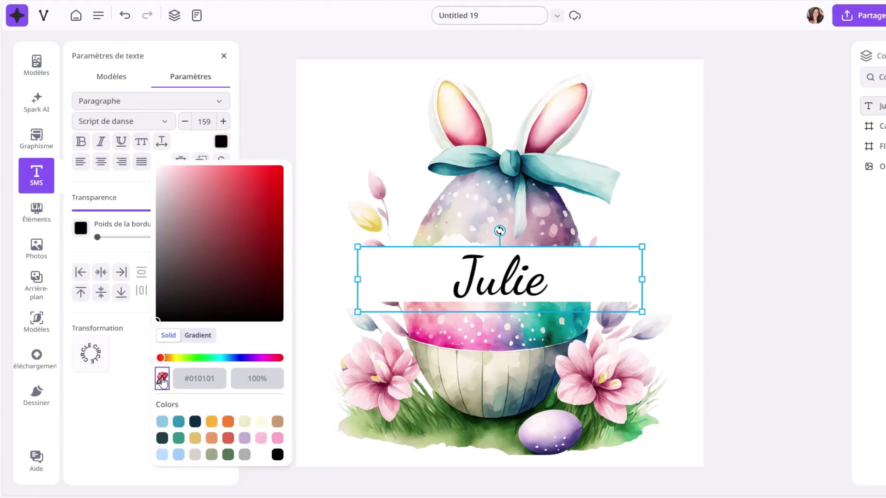
click(447, 340)
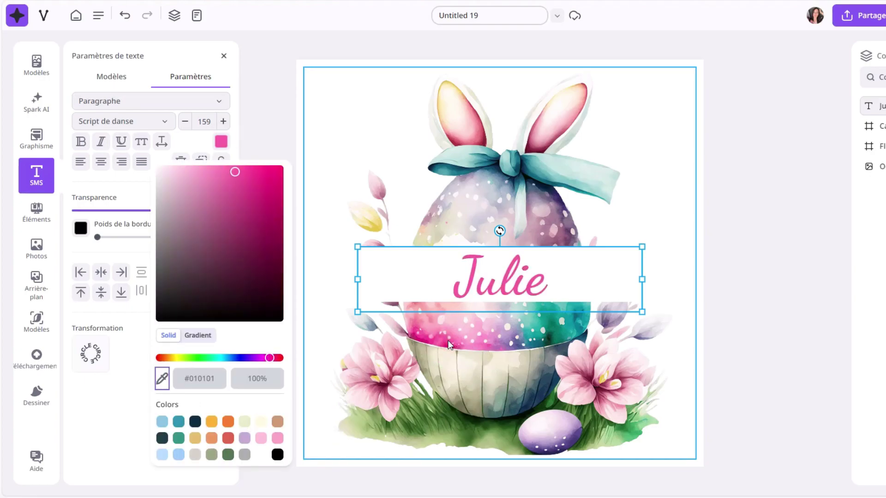
click(271, 135)
mouse_move(465, 290)
mouse_down()
mouse_move(476, 290)
mouse_move(469, 290)
mouse_up()
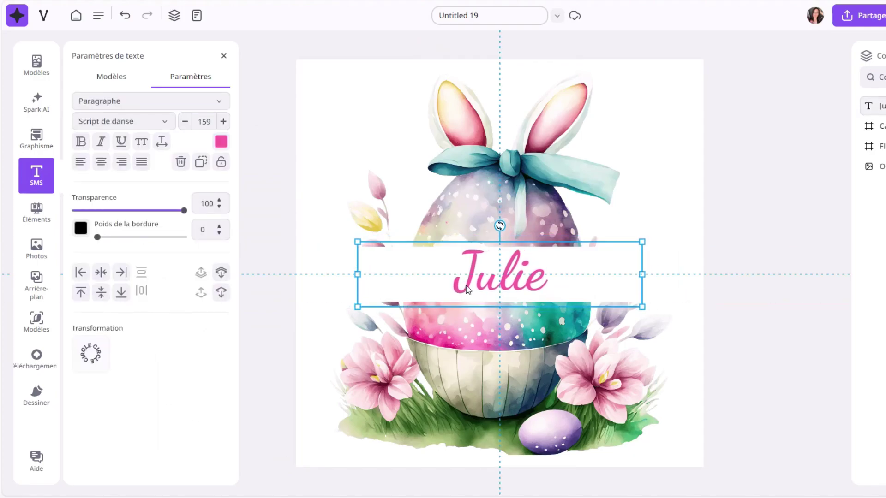
click(668, 199)
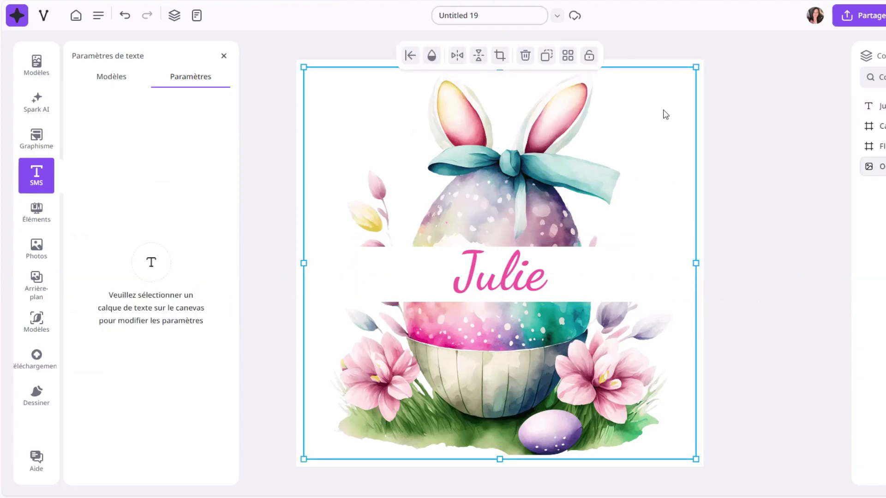
Step: Add the "Thank you!" text template and place it over the upper part of the egg
click(97, 86)
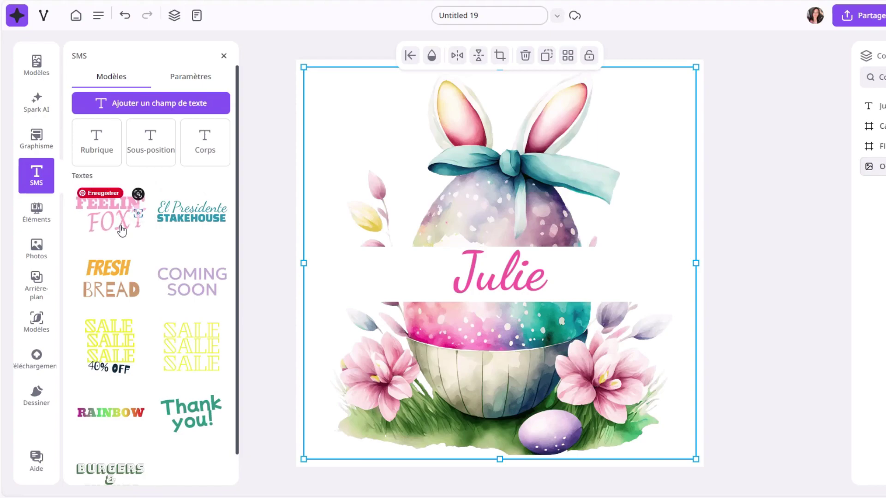
click(193, 417)
drag(504, 262, 477, 199)
Step: Replace the "Thank you!" wording with "Jouyeuses Pâques"
double_click(502, 217)
click(522, 212)
key(BackSpace)
key(BackSpace)
key(BackSpace)
key(BackSpace)
key(BackSpace)
key(BackSpace)
key(BackSpace)
key(BackSpace)
key(BackSpace)
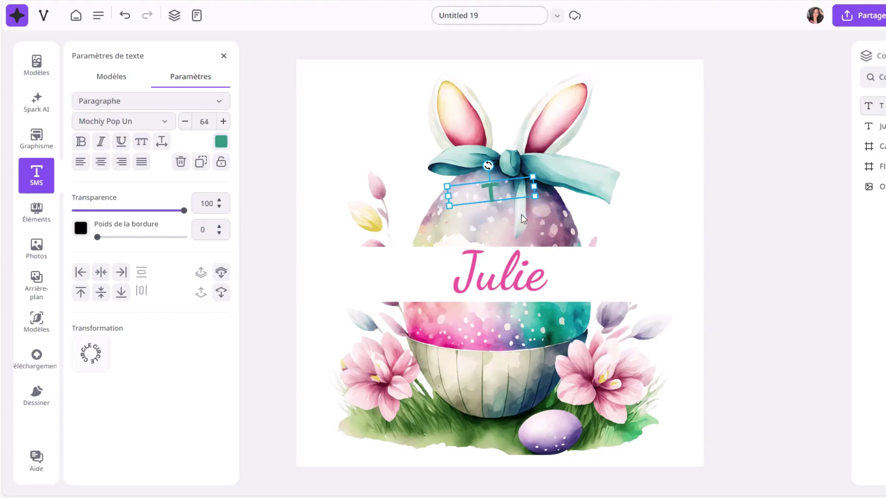
text(Joyeuses Pâques)
Step: Widen the greeting's text box until both words fit on one line, and position it across the upper egg
drag(542, 183, 564, 200)
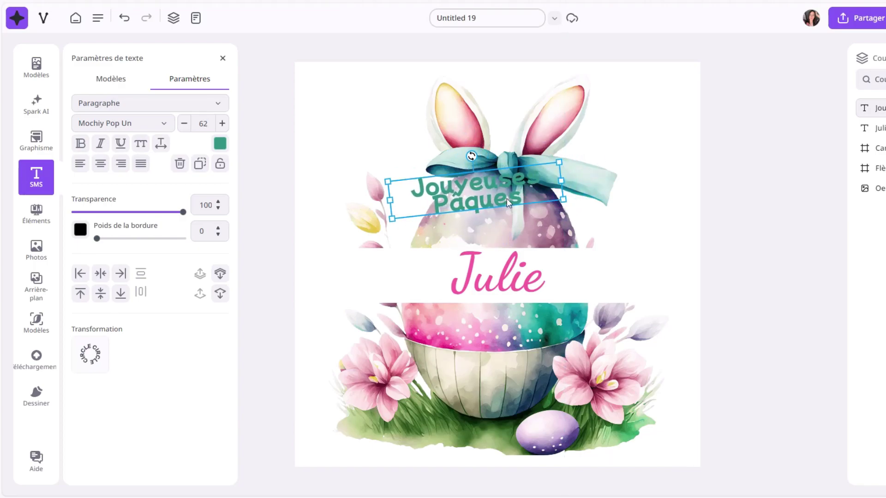
double_click(505, 198)
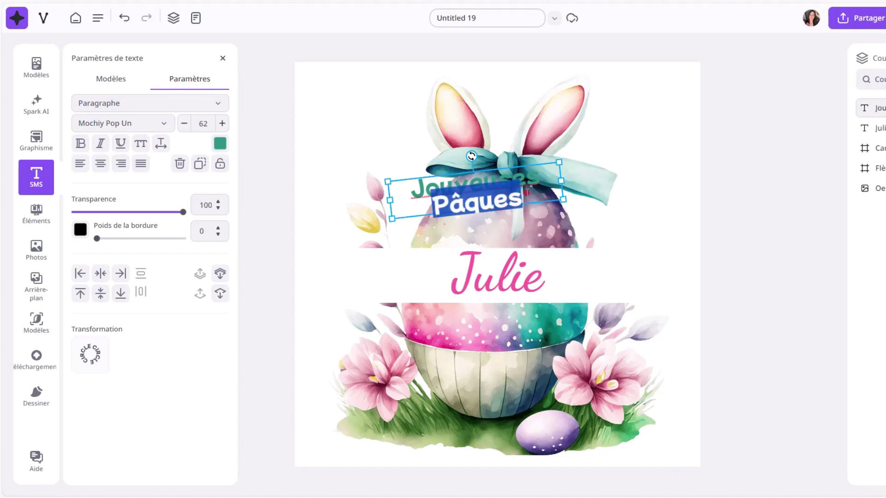
click(526, 193)
drag(561, 180, 644, 170)
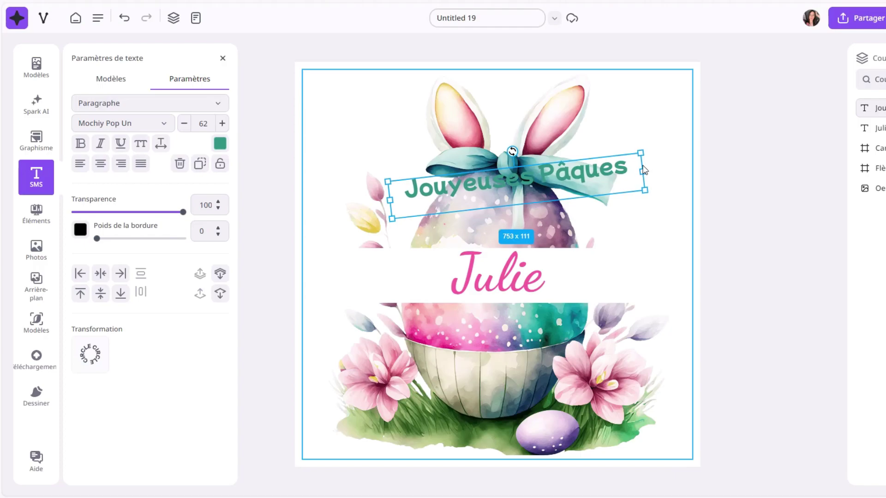
drag(516, 182, 497, 196)
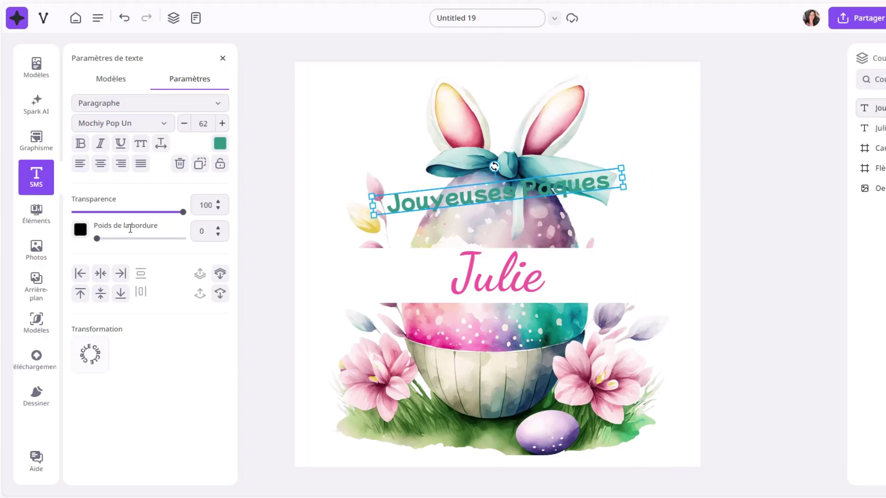
Step: Recolour the greeting with the dark purple sampled from the small egg in the grass
click(219, 144)
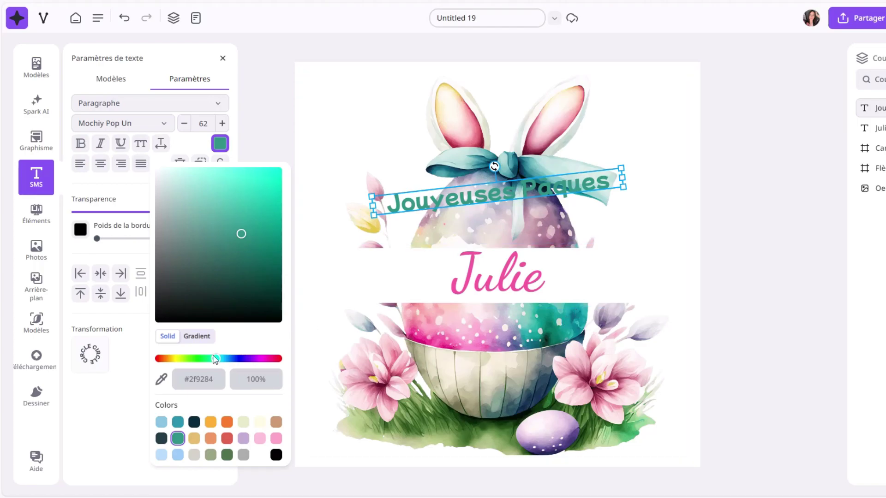
click(177, 423)
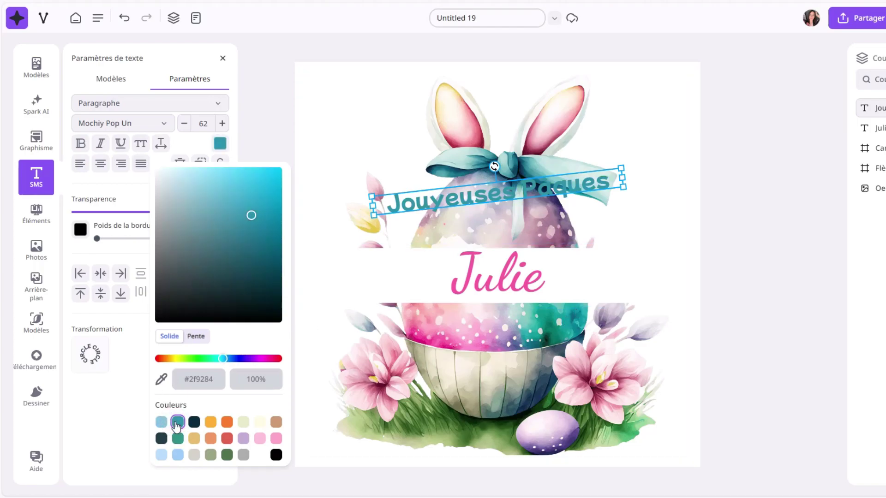
click(163, 380)
click(568, 437)
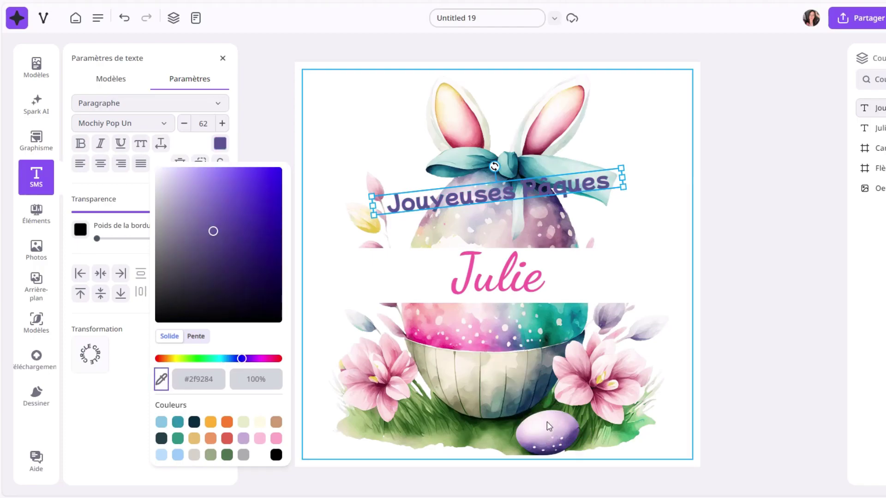
click(127, 362)
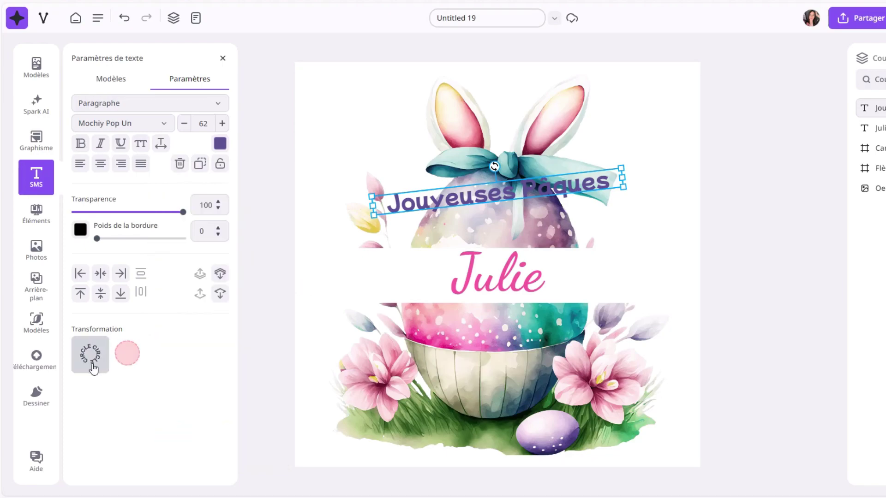
Step: Apply the circle transformation to the greeting and enlarge it so it arches over the bunny ears
click(90, 354)
drag(599, 266, 637, 261)
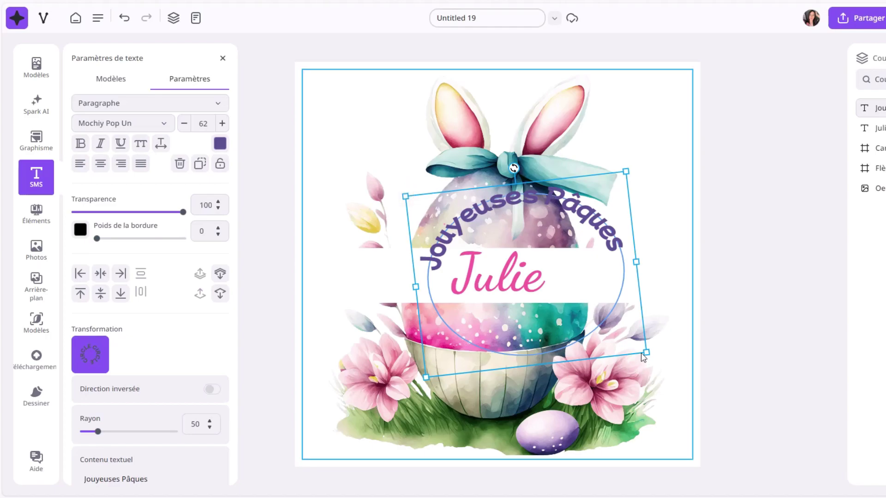
drag(645, 353, 685, 325)
Step: Add a white outline with a border weight of 11 to the curved Easter greeting
drag(97, 236, 106, 235)
click(80, 226)
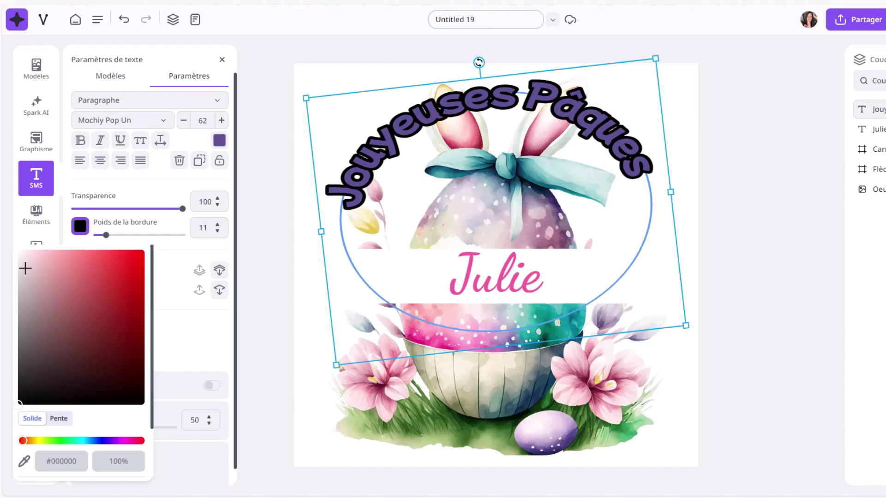
click(19, 251)
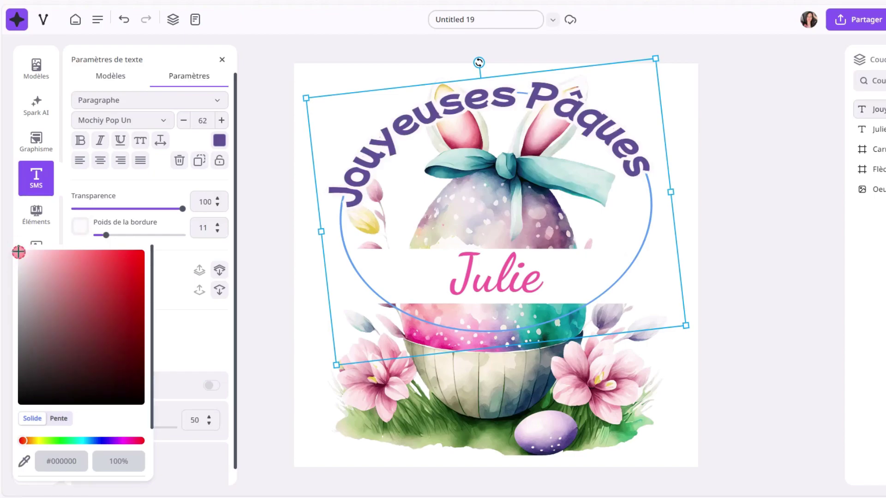
click(17, 234)
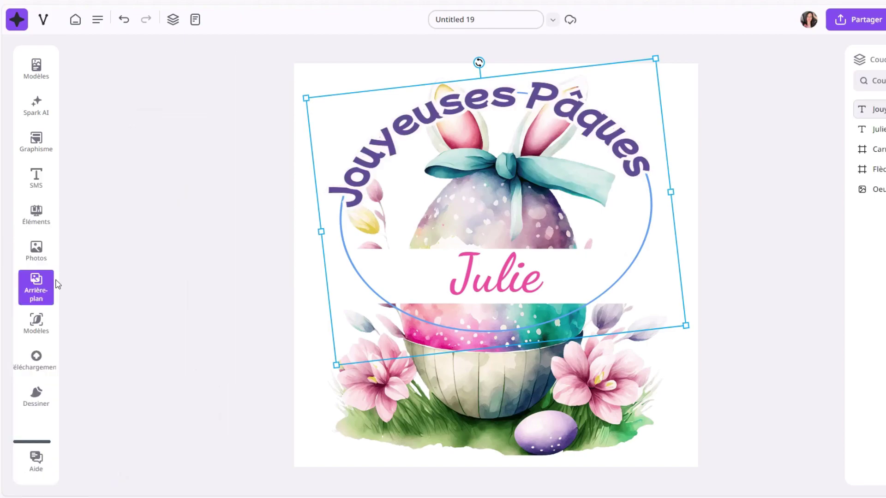
Step: Shift the curved greeting slightly up toward the canvas edge and reduce its outline weight to 6
drag(629, 149, 634, 151)
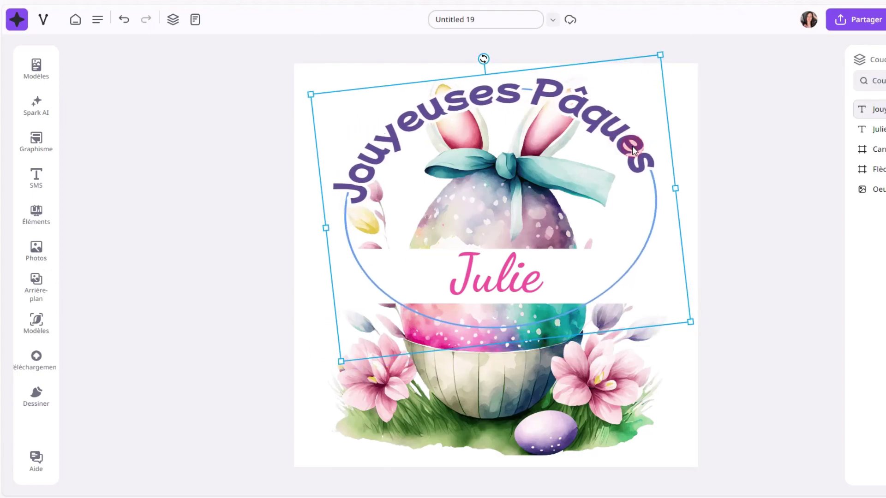
click(797, 196)
click(637, 168)
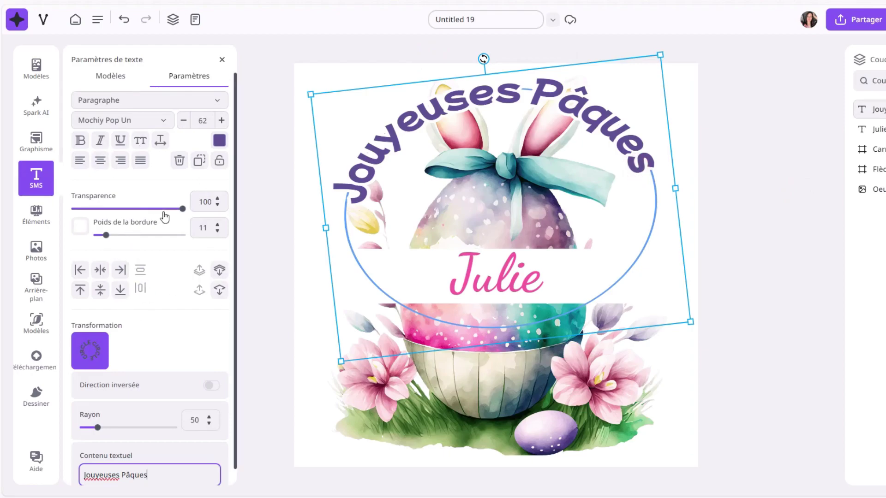
mouse_move(184, 210)
mouse_down()
mouse_move(140, 208)
mouse_move(185, 208)
mouse_up()
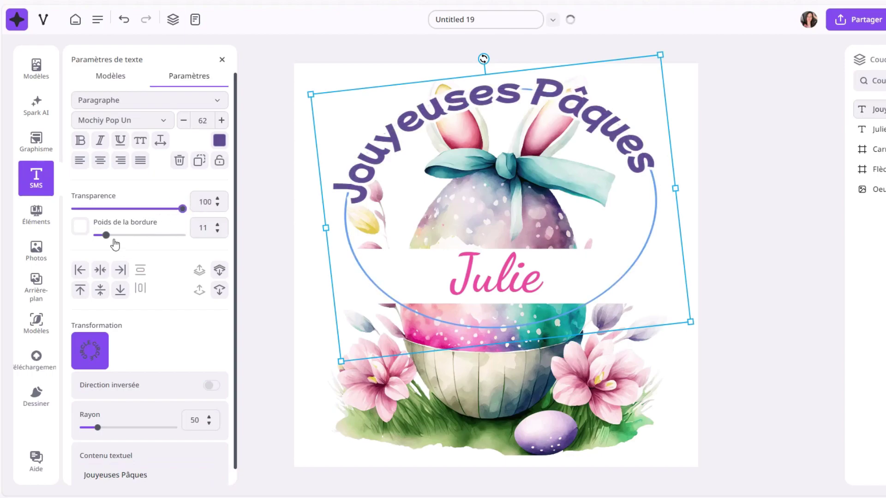
drag(105, 235, 101, 237)
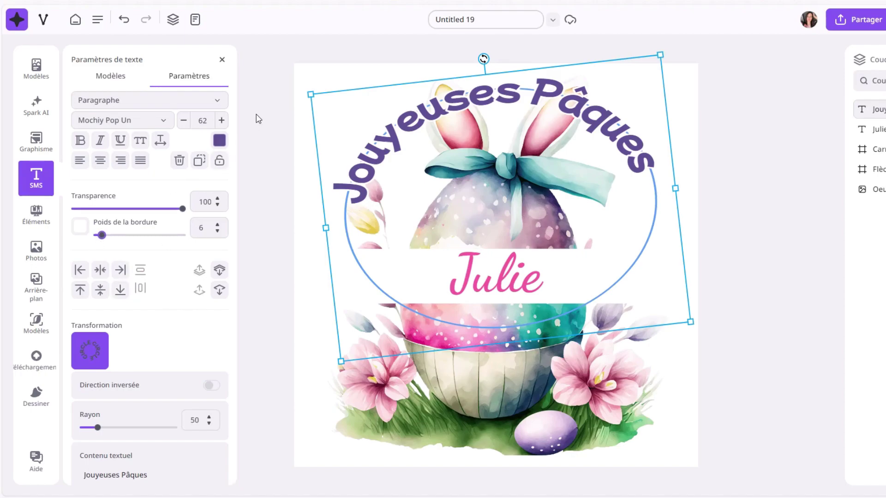
click(276, 61)
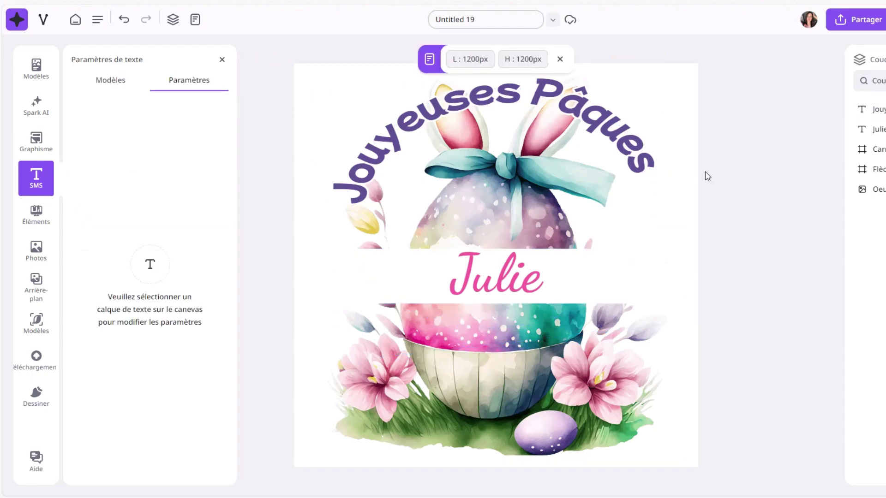
Step: Rotate the greeting until its frame is level and centre the arch over the bunny ears
click(643, 167)
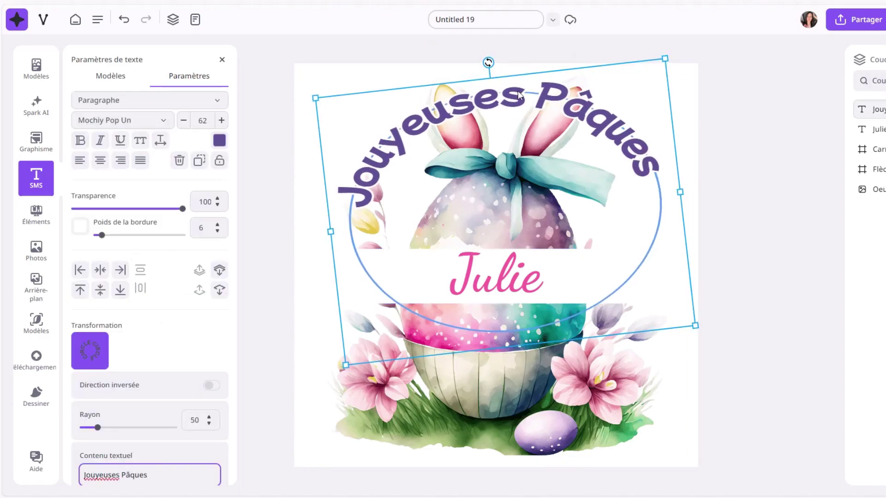
drag(487, 62, 504, 82)
drag(594, 133, 589, 127)
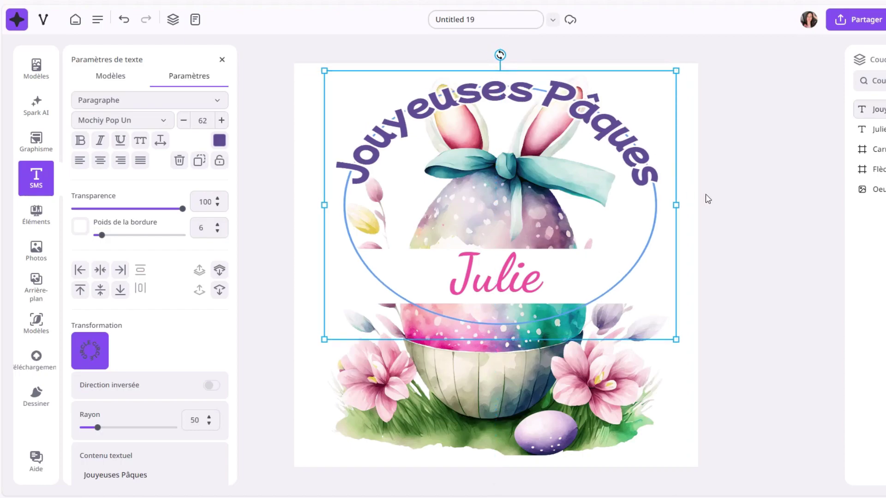
click(733, 204)
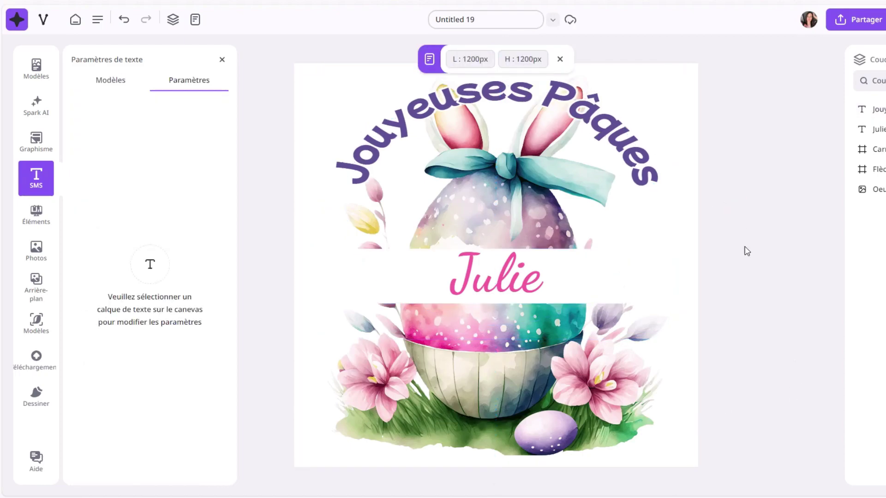
Step: Download the finished mug design as a print PDF and close the download options
click(854, 19)
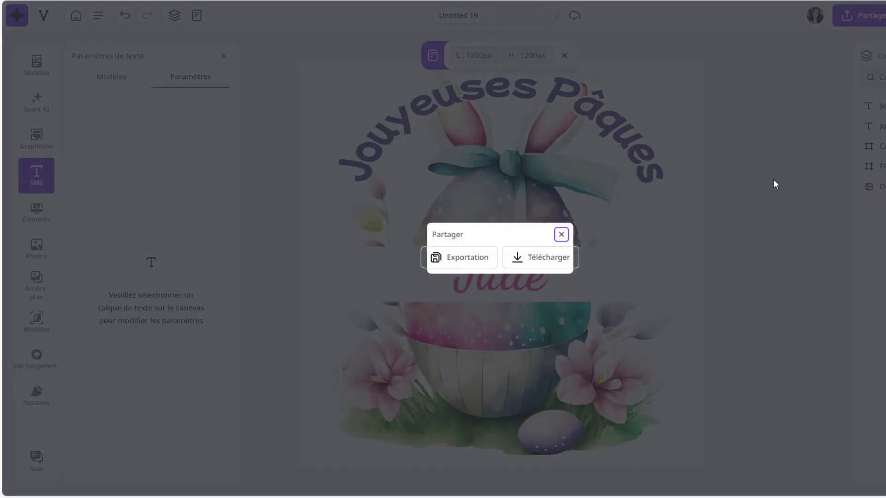
click(533, 262)
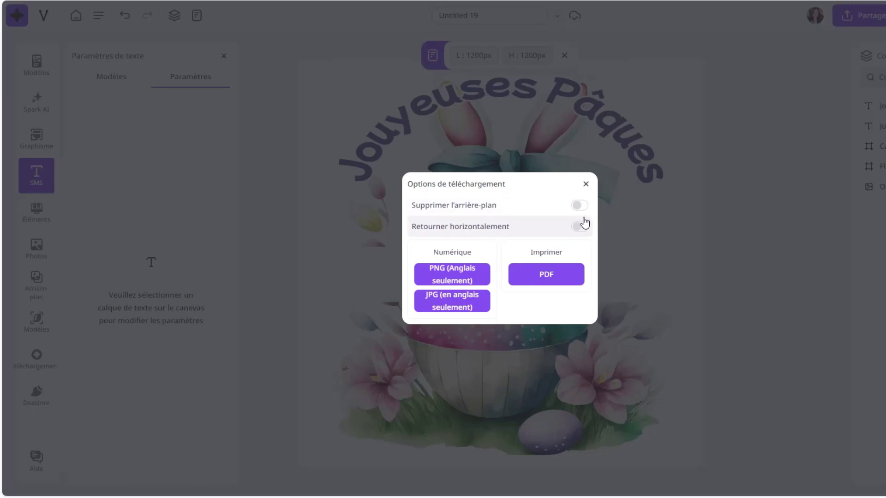
click(558, 282)
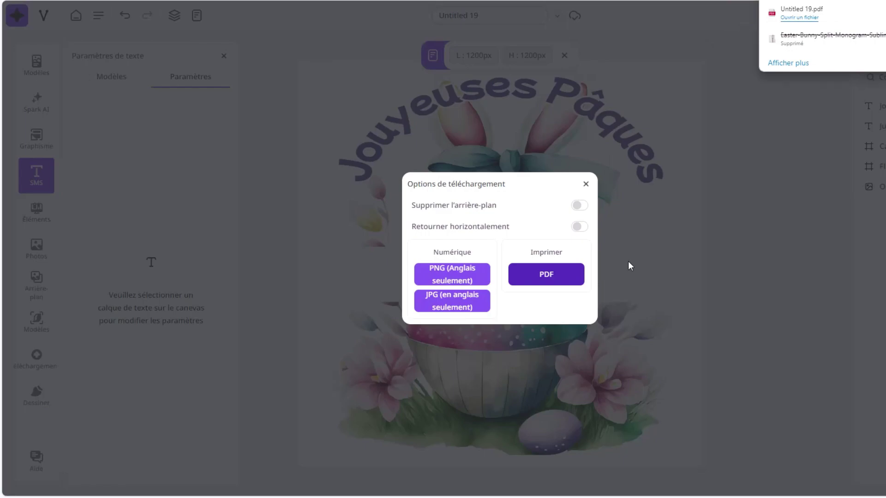
click(586, 184)
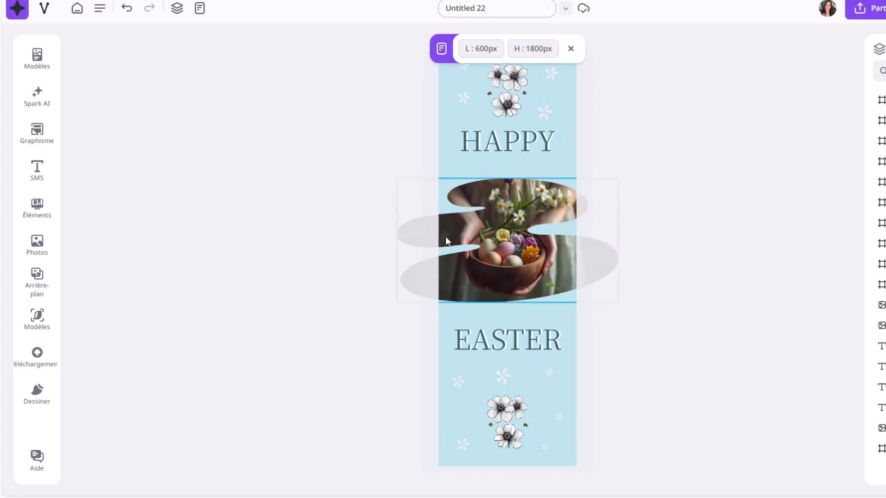
Step: Select the bowl-of-eggs photo in the Happy Easter banner and search the photo library for "paques"
click(503, 298)
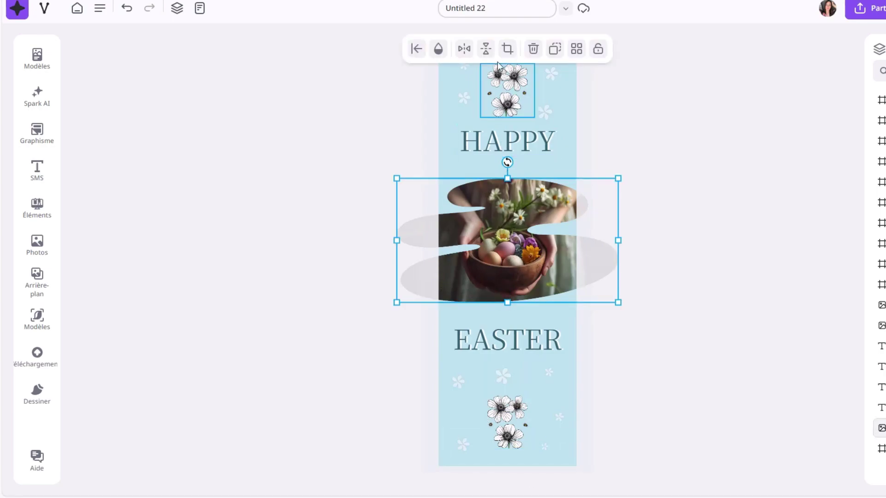
click(387, 109)
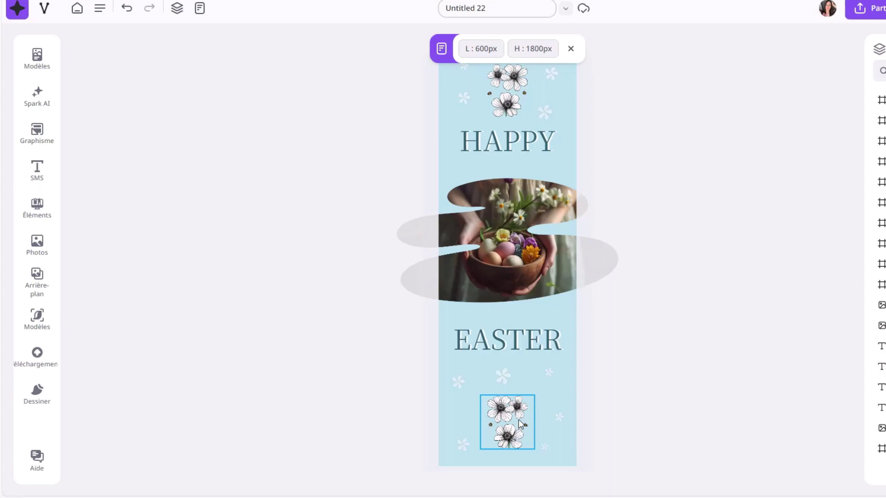
click(452, 294)
click(37, 209)
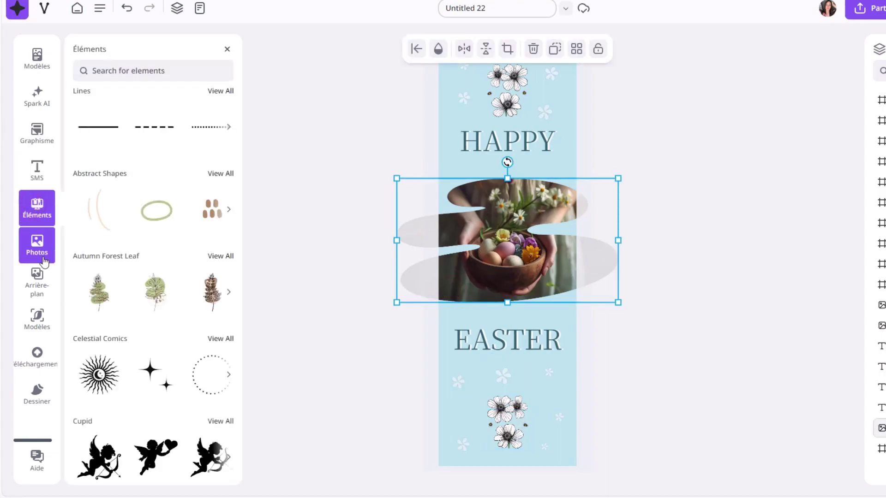
click(44, 261)
scroll(200, 367, down, 5)
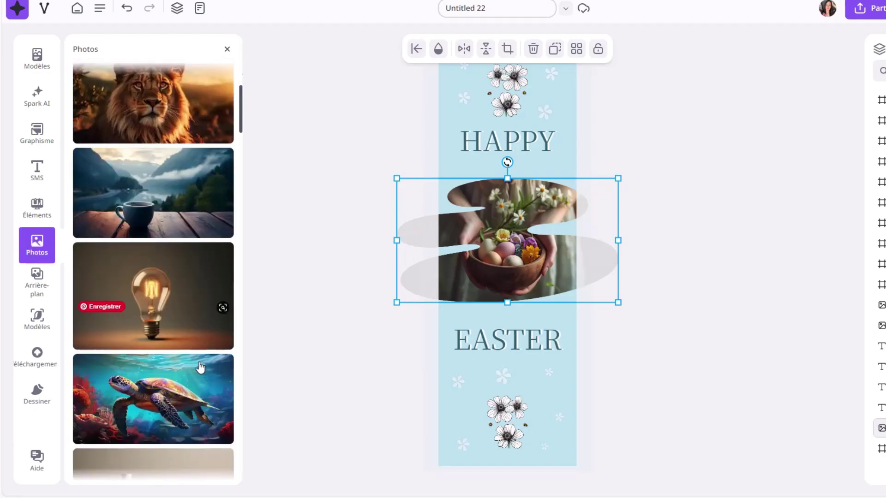
scroll(200, 367, up, 6)
click(134, 75)
text(paques)
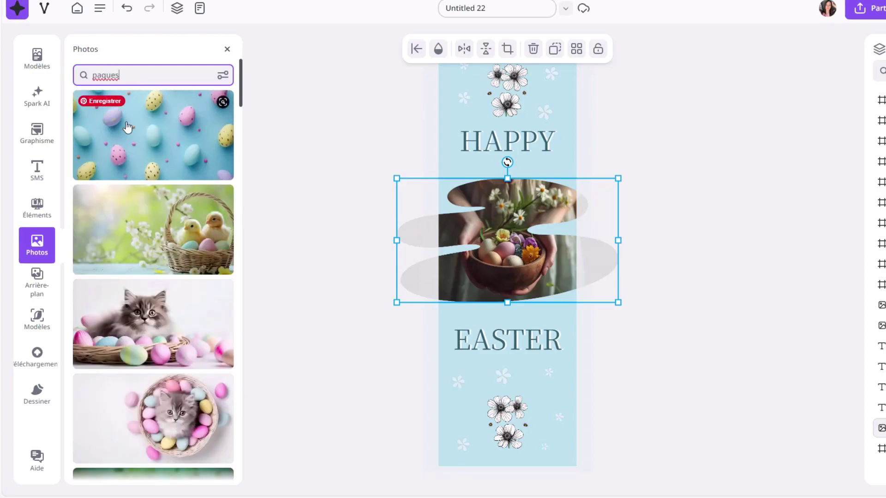
Step: Replace the banner's bowl-of-eggs photo with the pastel eggs on a blue background, enlarged across the space between HAPPY and EASTER
click(127, 128)
drag(473, 240, 399, 199)
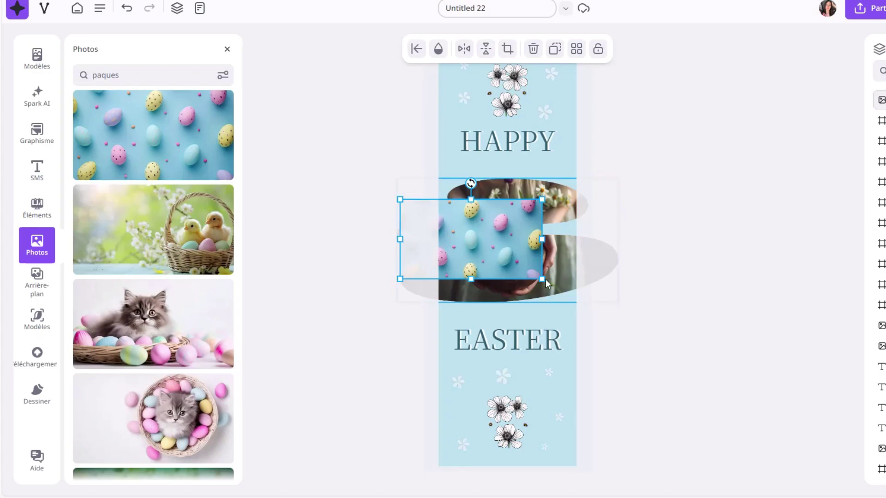
click(559, 278)
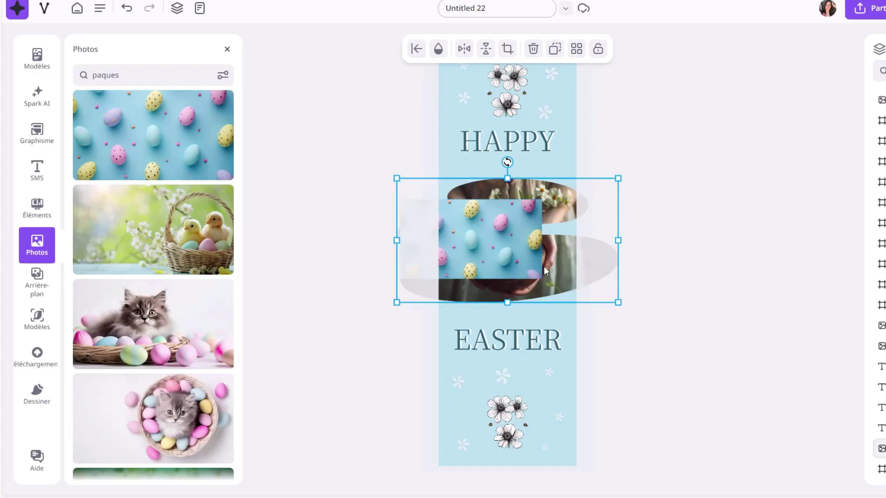
key(Delete)
click(487, 255)
drag(546, 282, 603, 320)
Step: Try the photo of the kitten lying behind coloured eggs as the banner image, enlarged across its full width
click(142, 335)
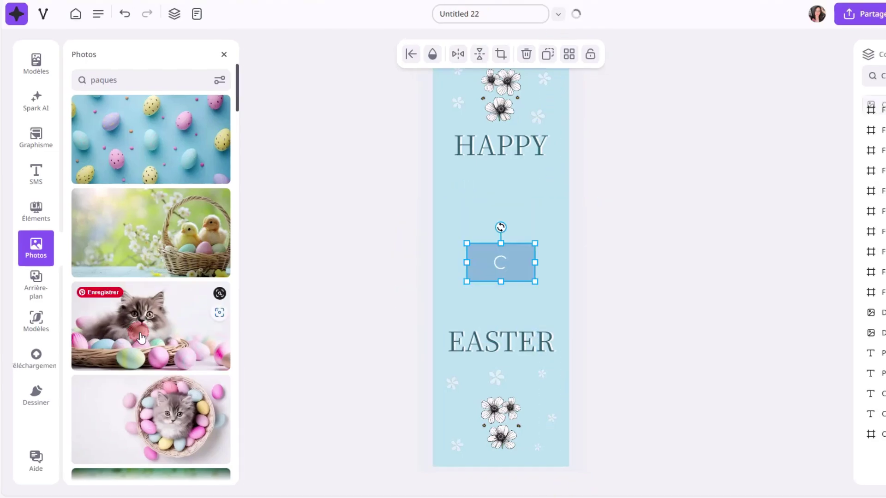
drag(466, 243, 392, 182)
drag(534, 193, 564, 231)
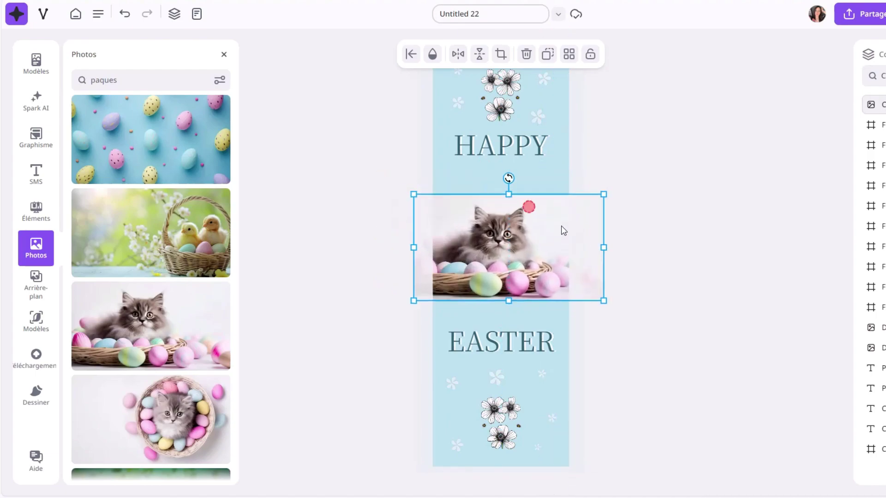
click(748, 303)
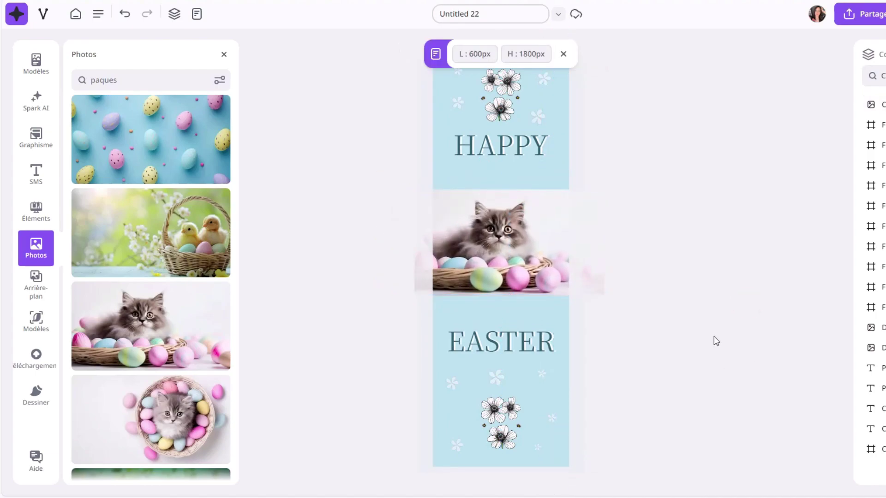
Step: Insert the photo of the kitten inside a round egg basket and delete the previous kitten photo
click(175, 420)
click(446, 276)
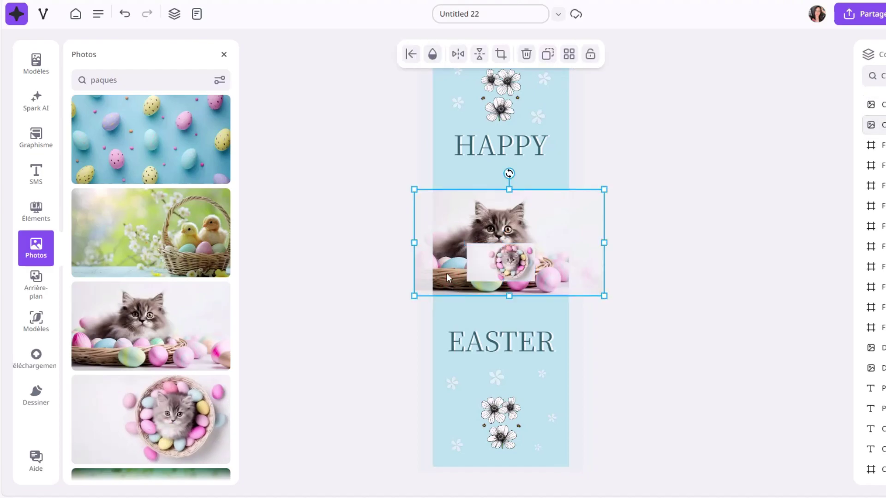
key(Delete)
Step: Enlarge the kitten-in-basket photo and position it so the basket is centred between HAPPY and EASTER
click(472, 245)
drag(469, 241, 385, 197)
drag(536, 194, 572, 180)
drag(517, 212, 519, 229)
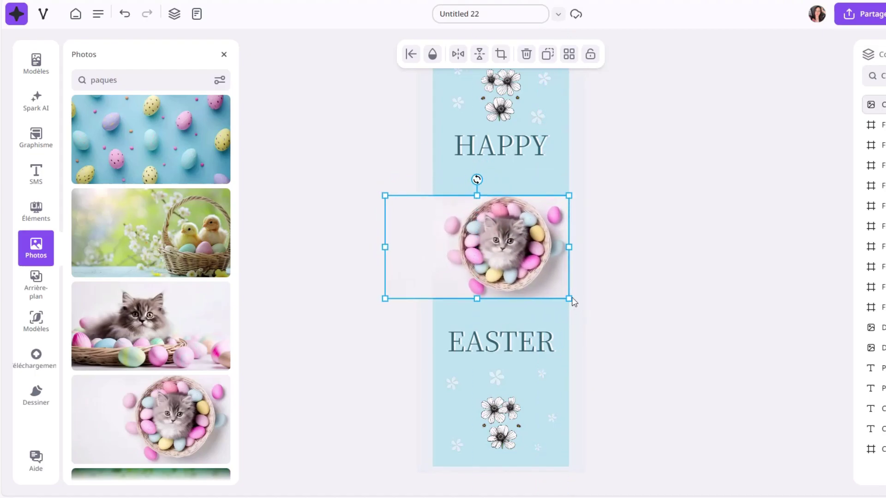
drag(574, 301, 525, 275)
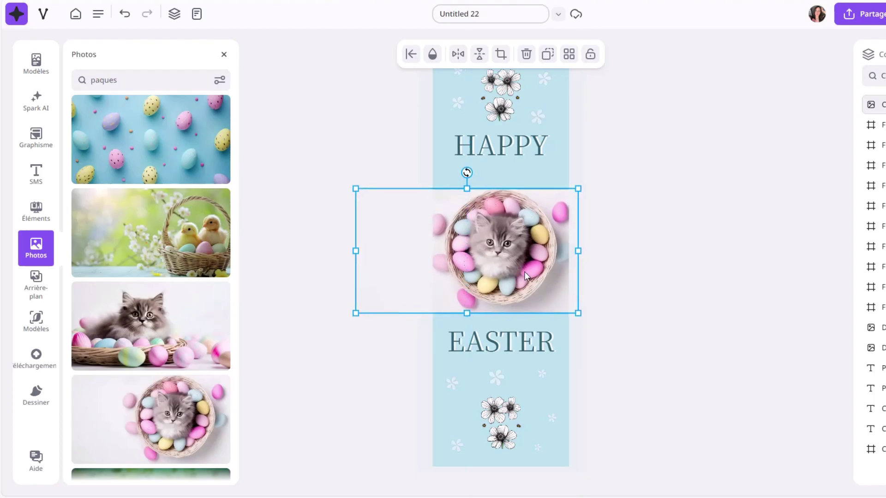
click(653, 270)
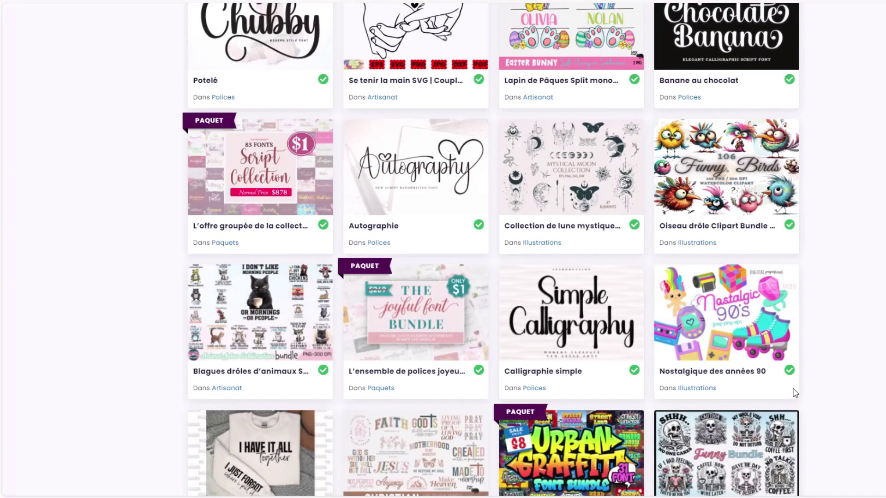
Step: Switch to the Creative Fabrica home page and browse its offer banner and recommended fonts, graphics and bundles
scroll(795, 393, up, 1)
scroll(795, 393, up, 3)
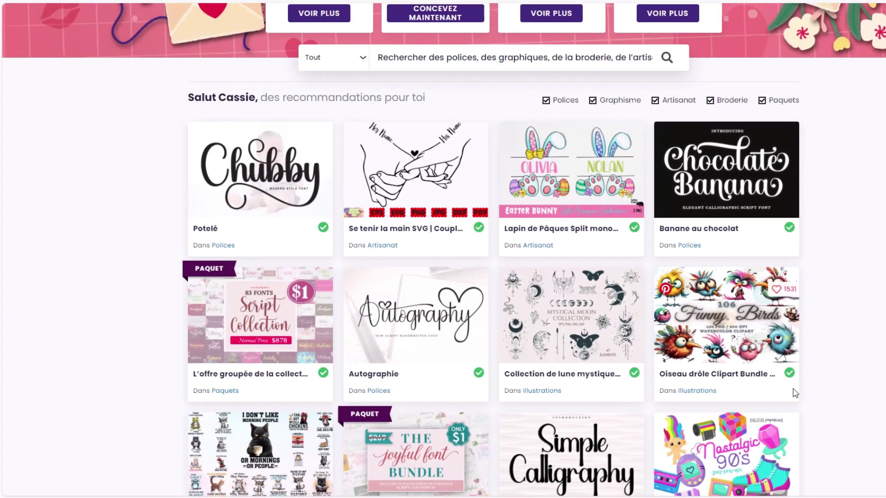
scroll(794, 393, up, 2)
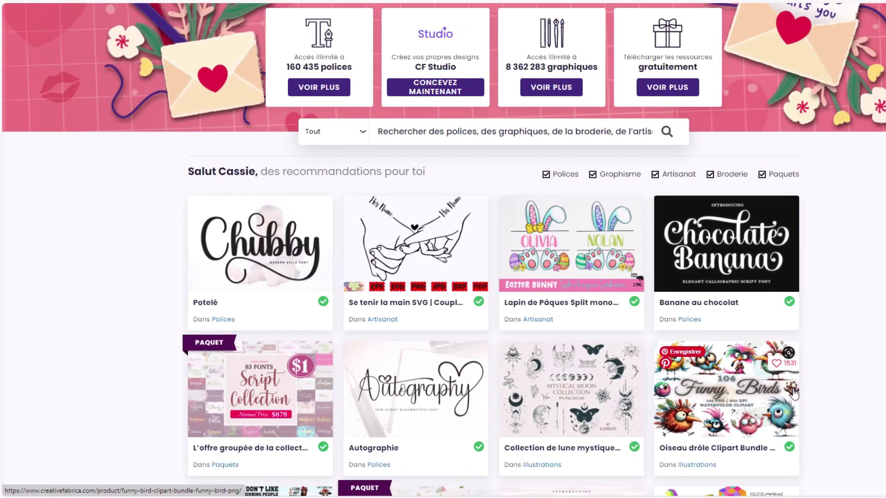
scroll(795, 393, up, 2)
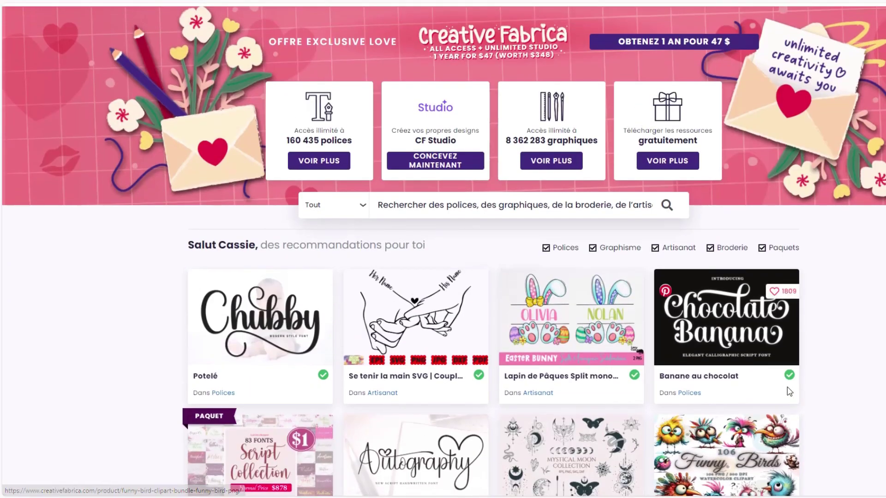
scroll(824, 318, up, 3)
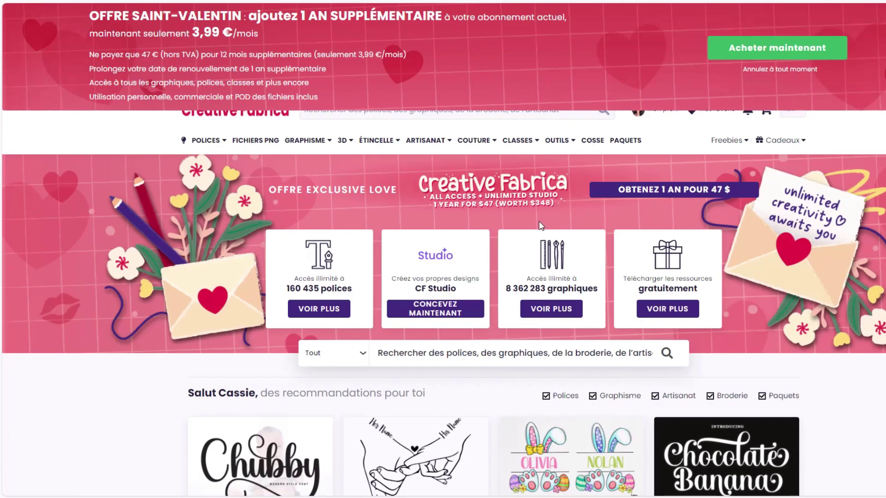
scroll(472, 186, down, 10)
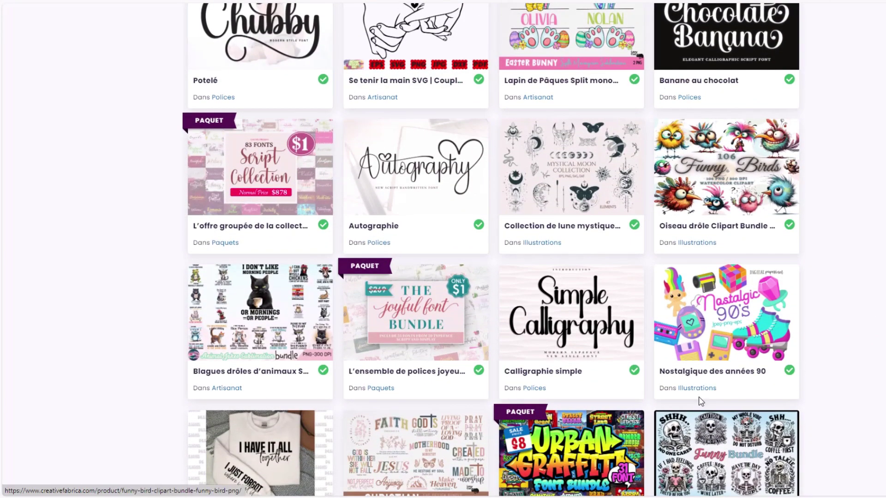
scroll(669, 211, down, 15)
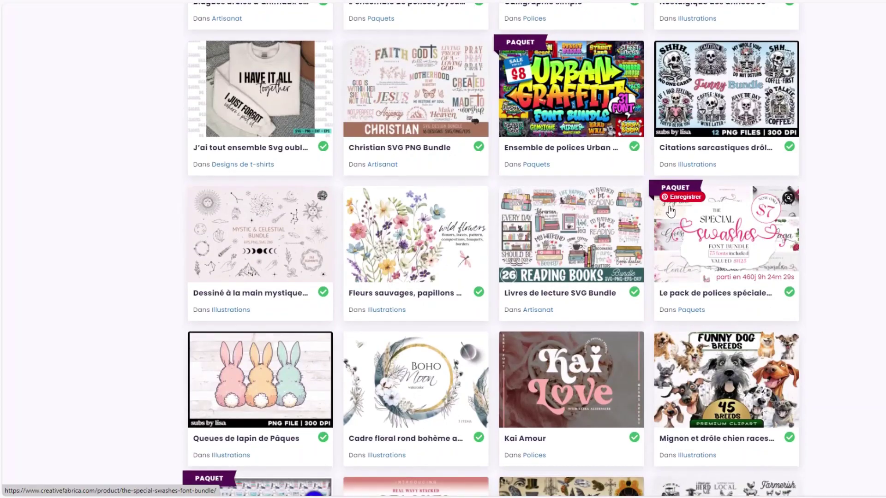
scroll(670, 210, up, 20)
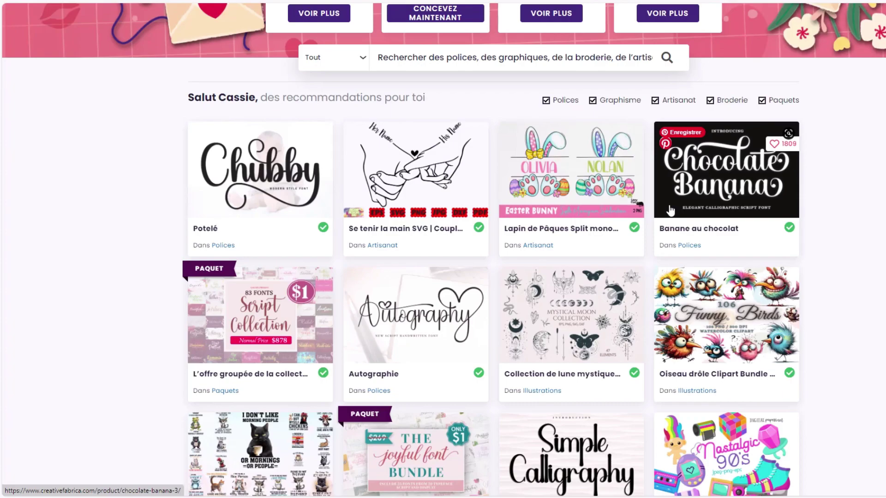
scroll(670, 211, up, 6)
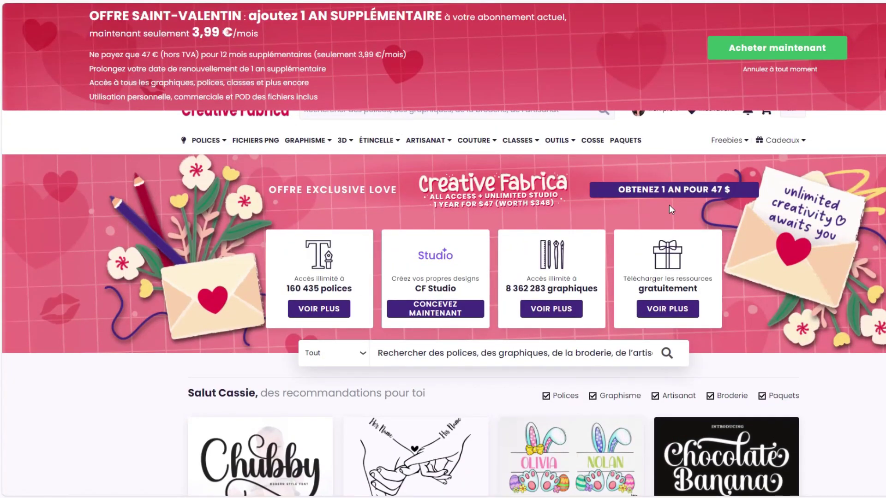
scroll(669, 205, down, 6)
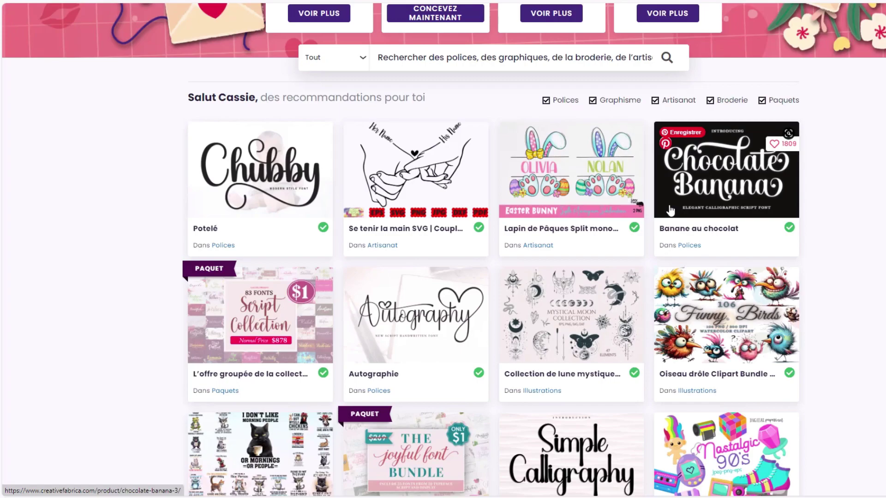
scroll(670, 210, up, 3)
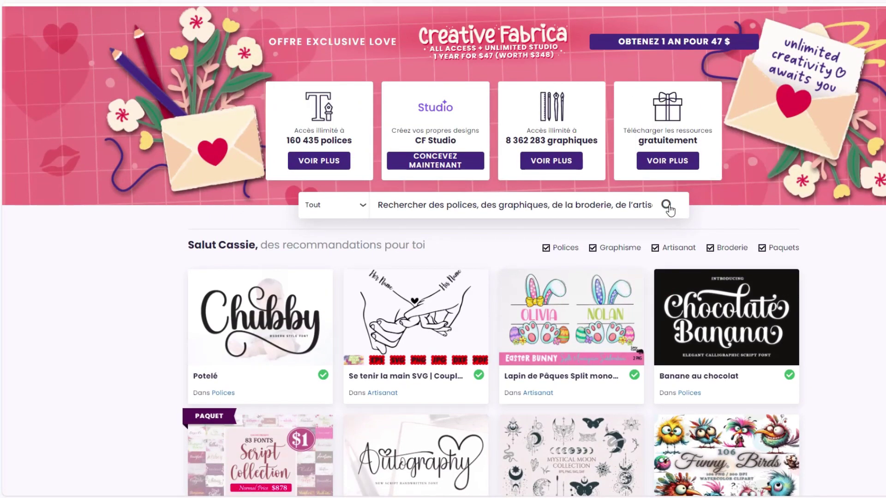